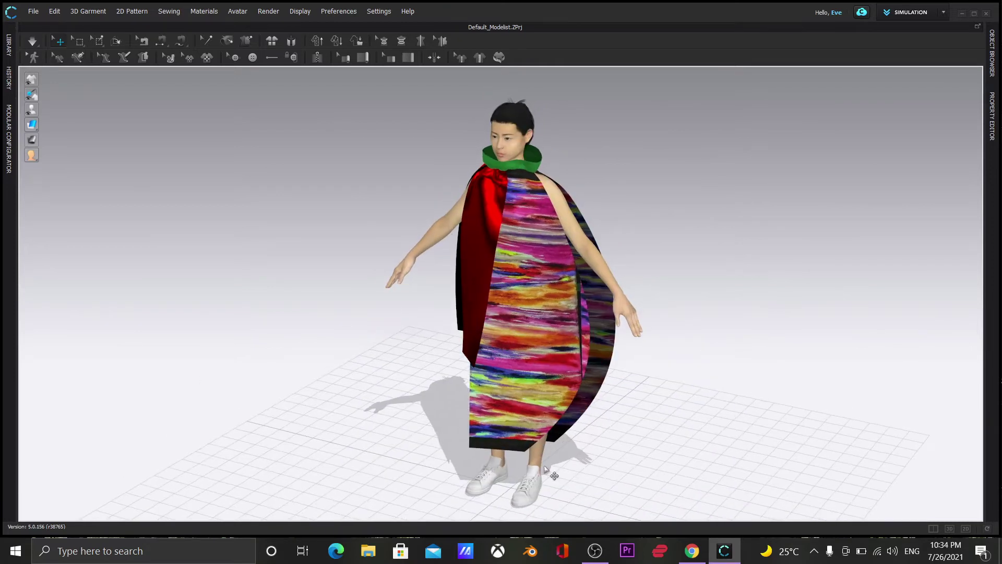
# Examine the finished draped garment on the avatar from the front and side.
pyautogui.scroll(1, 450, 462)
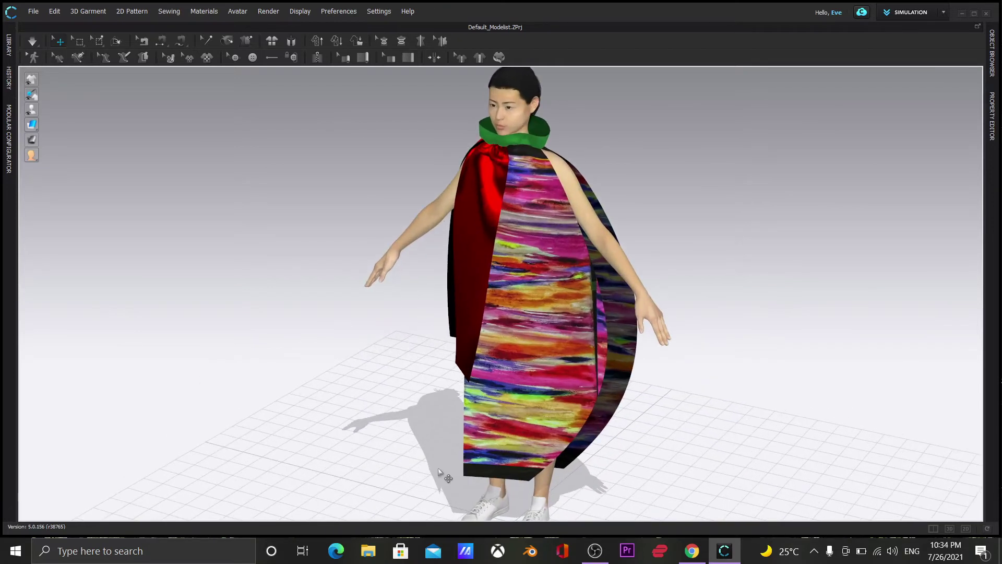
pyautogui.scroll(-1, 421, 461)
pyautogui.moveTo(384, 477); pyautogui.dragTo(493, 488, button='right')
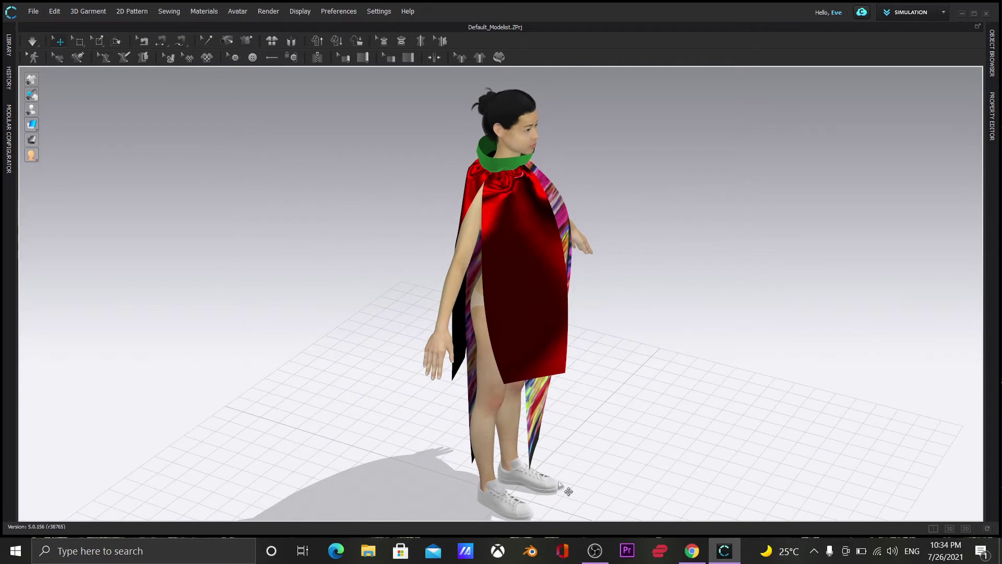
pyautogui.scroll(2, 587, 482)
pyautogui.scroll(-1, 594, 472)
pyautogui.moveTo(612, 478); pyautogui.dragTo(567, 479, button='right')
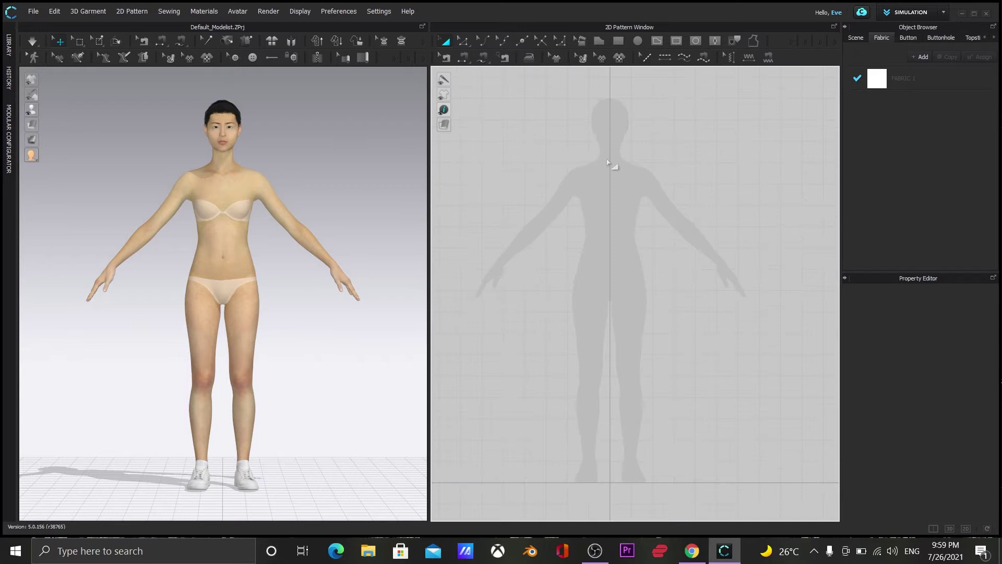
# Draw a horizontal collar rectangle about 376 × 78 mm across the avatar's neck and place a copy beside it.
pyautogui.scroll(2, 561, 147)
pyautogui.moveTo(575, 159); pyautogui.dragTo(681, 180)
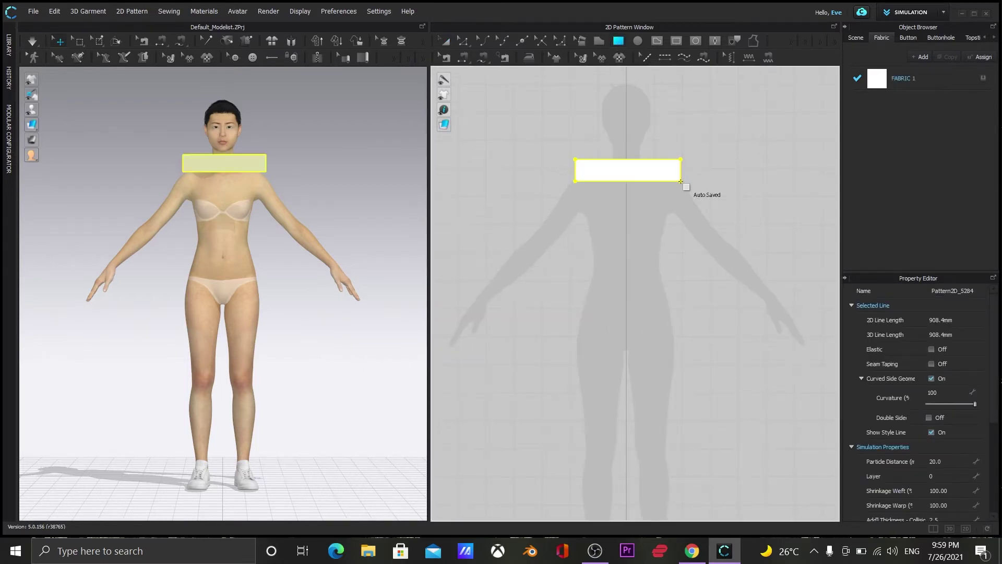
pyautogui.click(446, 41)
pyautogui.rightClick(654, 166)
pyautogui.click(703, 163)
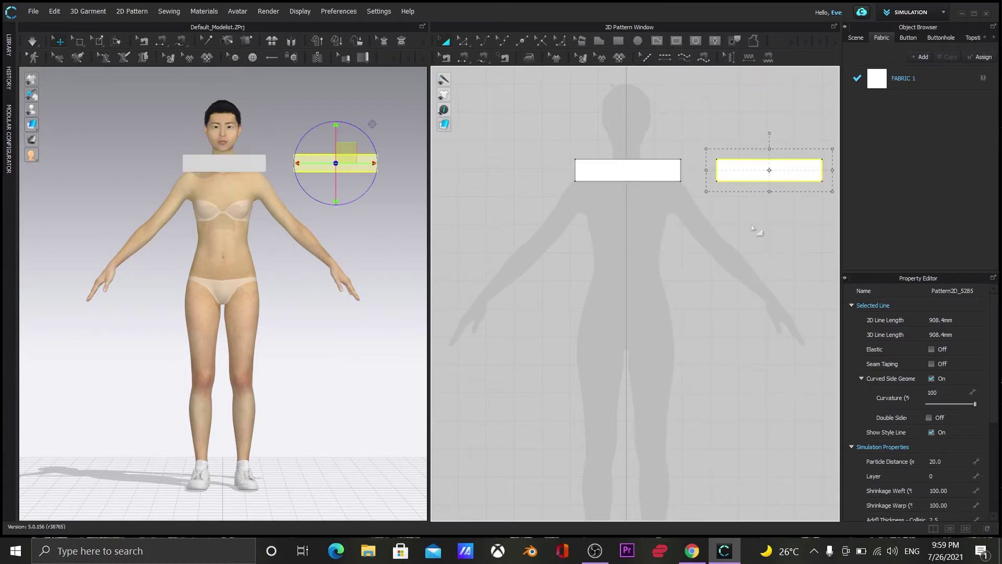
# Flip the copied collar piece horizontally in 3D and position it behind the avatar's neck, opposite the front piece.
pyautogui.rightClick(317, 163)
pyautogui.click(390, 245)
pyautogui.moveTo(347, 148); pyautogui.dragTo(231, 130)
pyautogui.moveTo(290, 336); pyautogui.dragTo(240, 368, button='right')
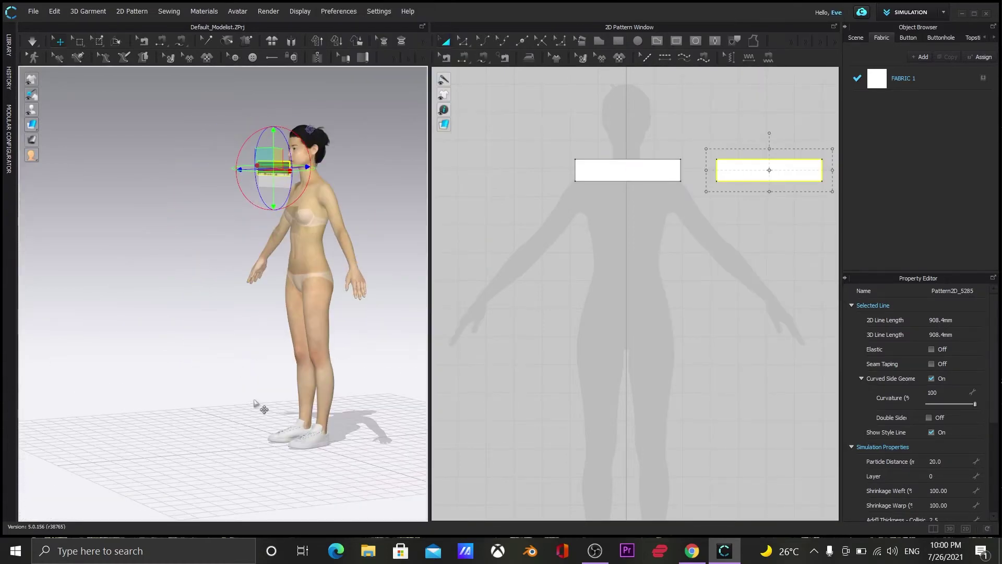
pyautogui.moveTo(277, 404); pyautogui.dragTo(240, 390, button='right')
pyautogui.moveTo(240, 389); pyautogui.dragTo(150, 469, button='middle')
pyautogui.moveTo(163, 221); pyautogui.dragTo(172, 231)
pyautogui.moveTo(108, 363); pyautogui.dragTo(318, 358, button='right')
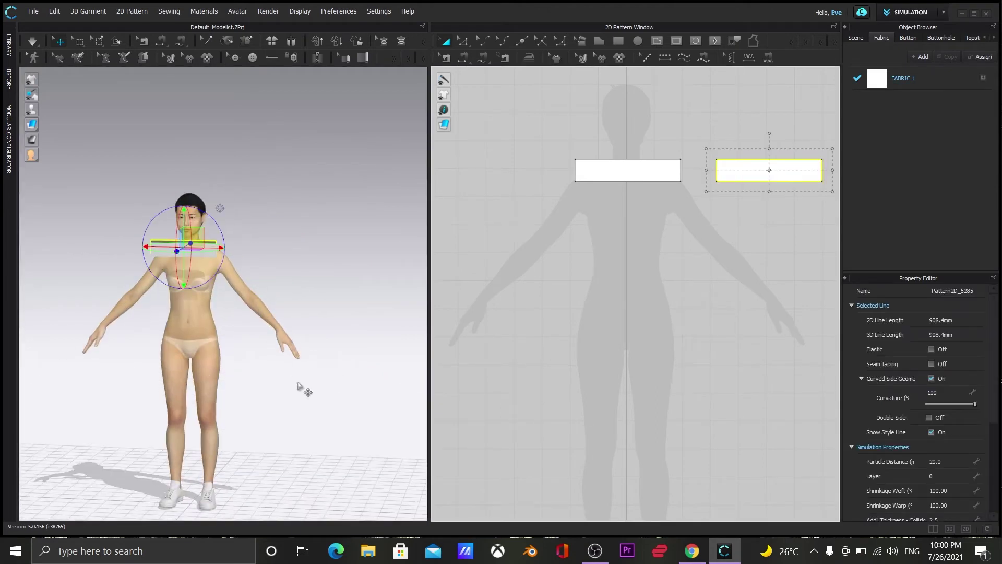
pyautogui.moveTo(219, 310); pyautogui.dragTo(131, 308, button='right')
pyautogui.moveTo(173, 235); pyautogui.dragTo(250, 245)
pyautogui.click(256, 339)
pyautogui.moveTo(255, 338); pyautogui.dragTo(221, 427, button='right')
pyautogui.click(211, 257)
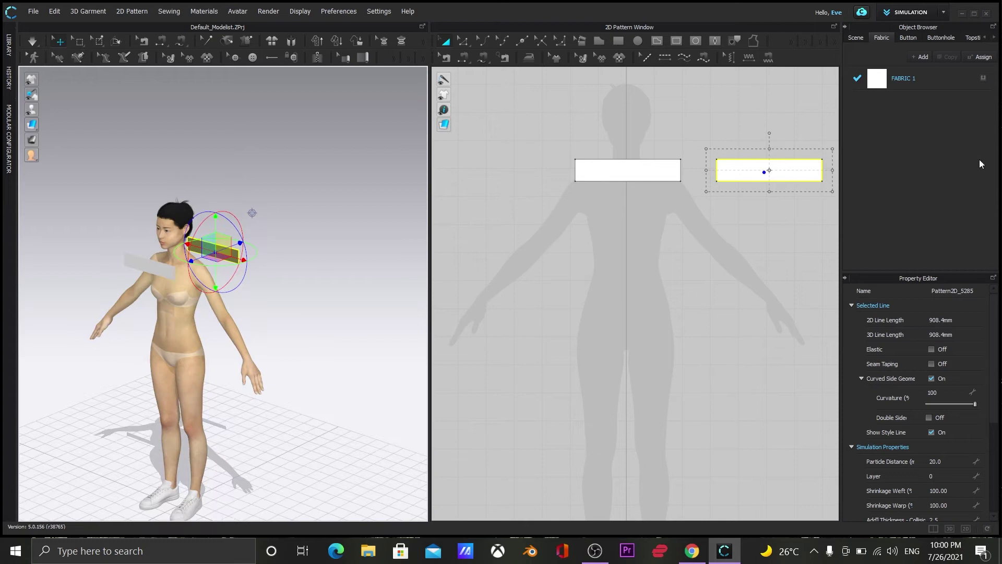
# Add a fabric named "very rigid" and assign it to both collar pieces.
pyautogui.click(926, 56)
pyautogui.click(929, 291)
pyautogui.doubleClick(300, 198)
pyautogui.moveTo(543, 143); pyautogui.dragTo(836, 183)
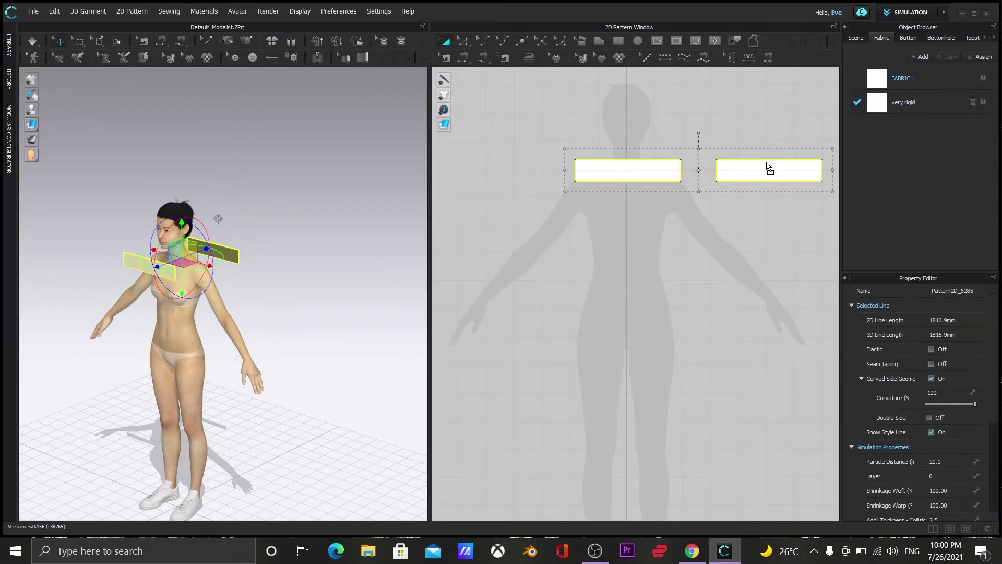
# Sew the short side edges of the front collar to the matching side edges of the back collar.
pyautogui.click(468, 55)
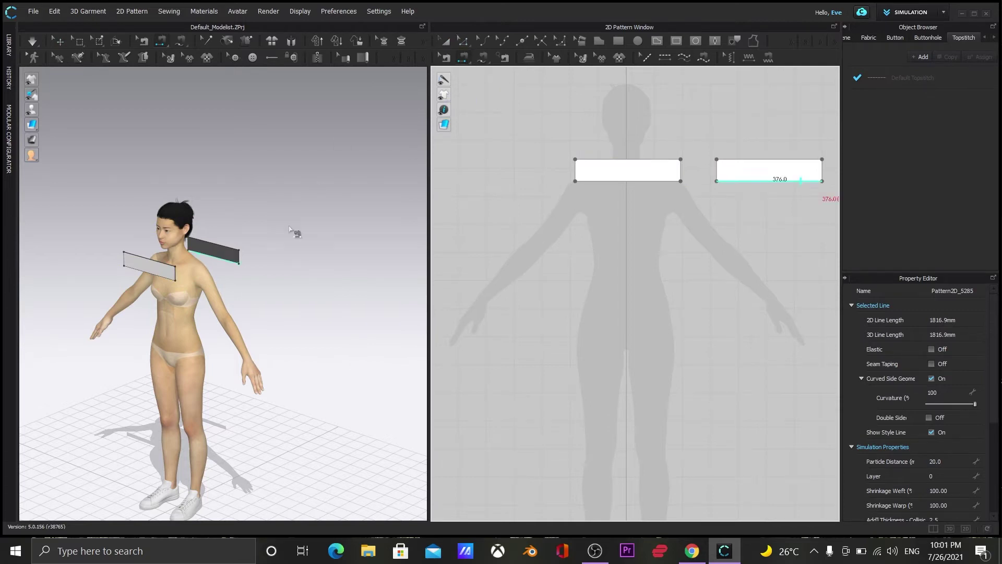
pyautogui.scroll(-2, 334, 314)
pyautogui.moveTo(332, 313); pyautogui.dragTo(392, 337, button='middle')
pyautogui.moveTo(391, 337); pyautogui.dragTo(365, 328, button='right')
pyautogui.click(446, 40)
pyautogui.hotkey('ctrl', 'z')
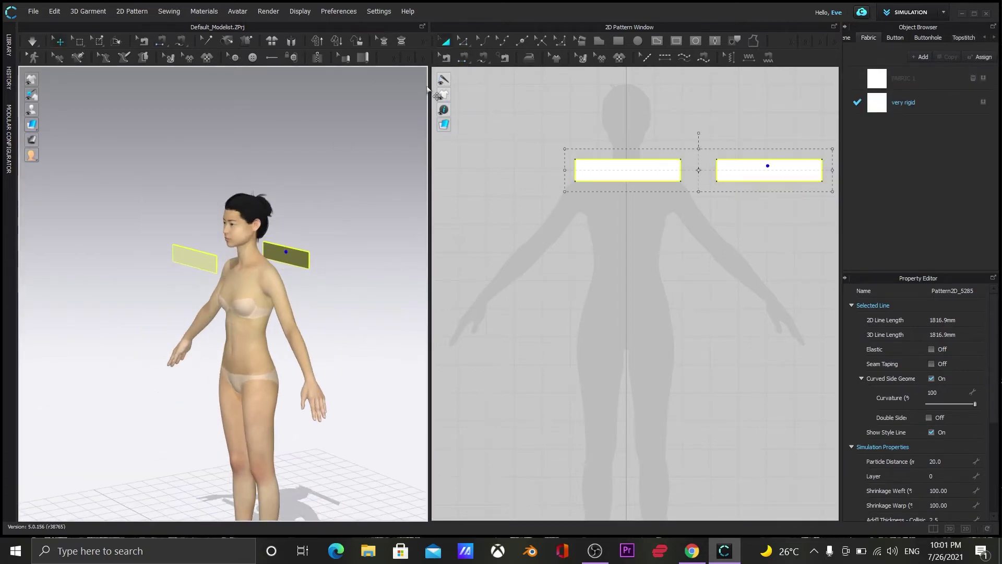
pyautogui.press('n')
pyautogui.click(681, 170)
pyautogui.click(717, 170)
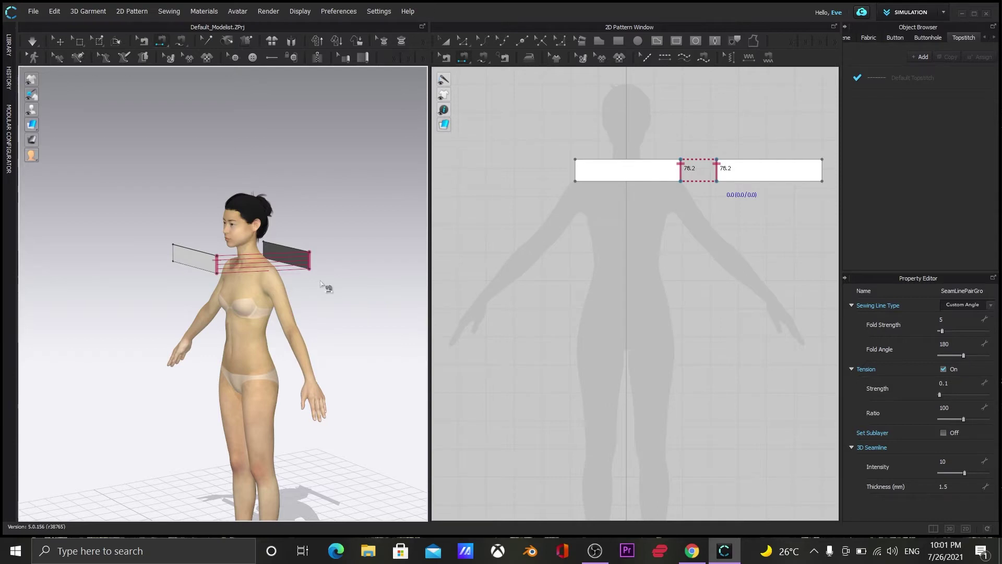
pyautogui.moveTo(192, 324); pyautogui.dragTo(256, 344, button='right')
pyautogui.click(370, 277)
pyautogui.click(282, 264)
# Simulate the sewn collar so it closes around the neck, check it from the front, and stop the simulation.
pyautogui.click(32, 41)
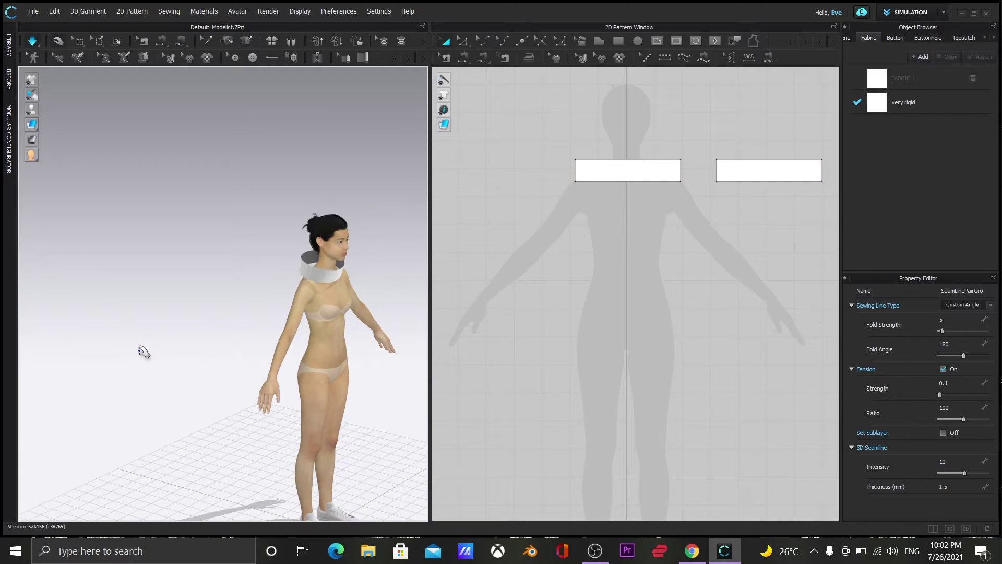
pyautogui.press('2')
pyautogui.click(655, 174)
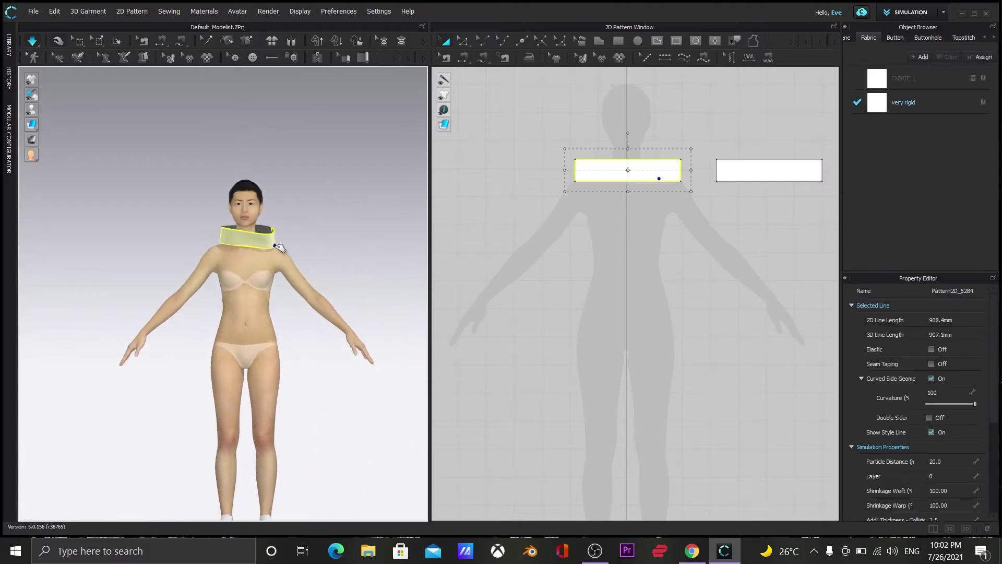
pyautogui.click(33, 42)
# Draw a long vertical front panel about 251 mm wide below the front collar and place a copy beside it.
pyautogui.click(520, 298)
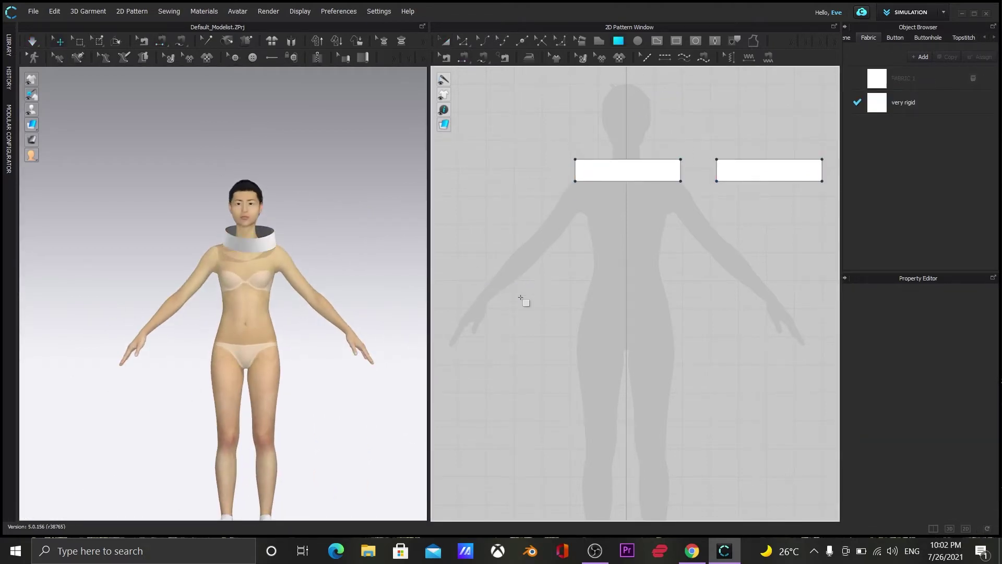
pyautogui.moveTo(557, 239); pyautogui.dragTo(597, 473)
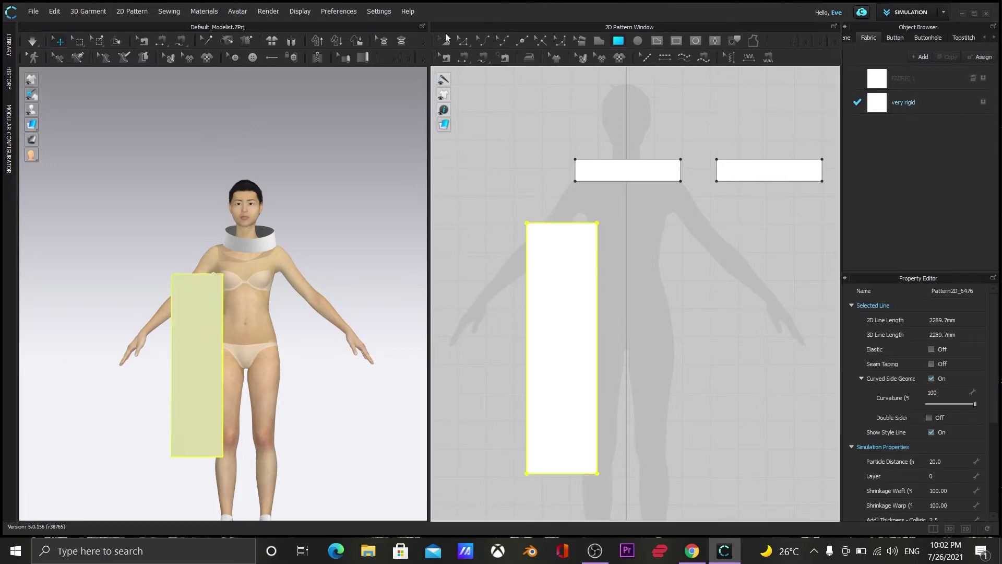
pyautogui.rightClick(550, 308)
pyautogui.click(580, 20)
pyautogui.rightClick(555, 319)
pyautogui.click(585, 32)
pyautogui.click(655, 354)
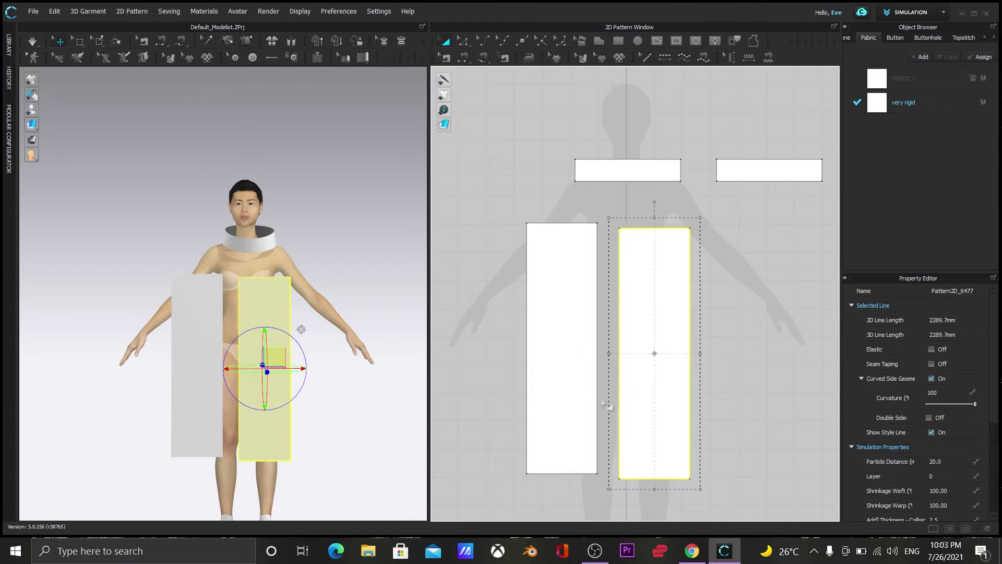
# Copy both front panels together and place the copies beside them in the 2D pattern as back panels.
pyautogui.moveTo(495, 218); pyautogui.dragTo(658, 396)
pyautogui.hotkey('ctrl', 'c')
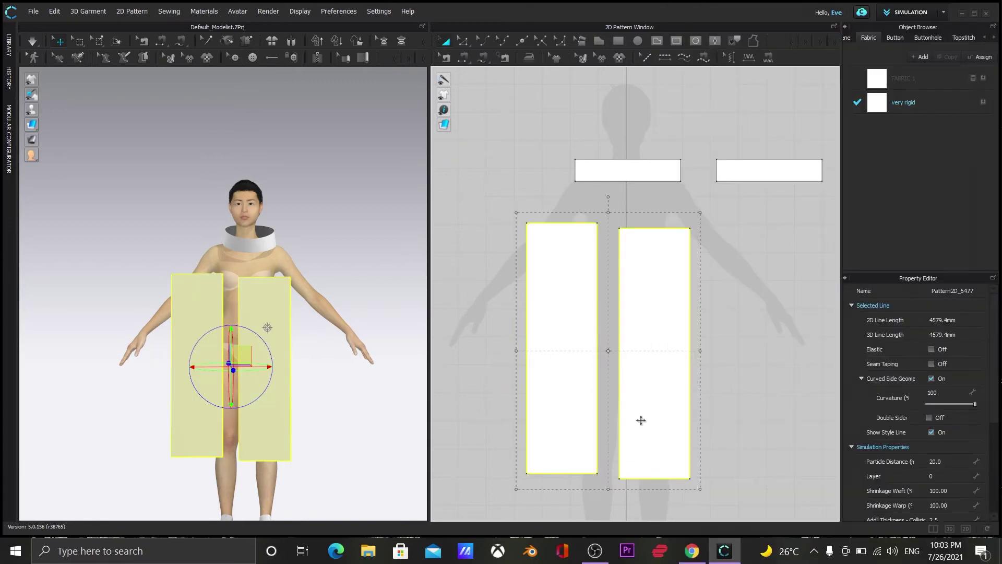
pyautogui.hotkey('ctrl', 'v')
pyautogui.click(819, 370)
# Flip the two copied panels horizontally in 3D and move them up behind the avatar's back.
pyautogui.rightClick(359, 315)
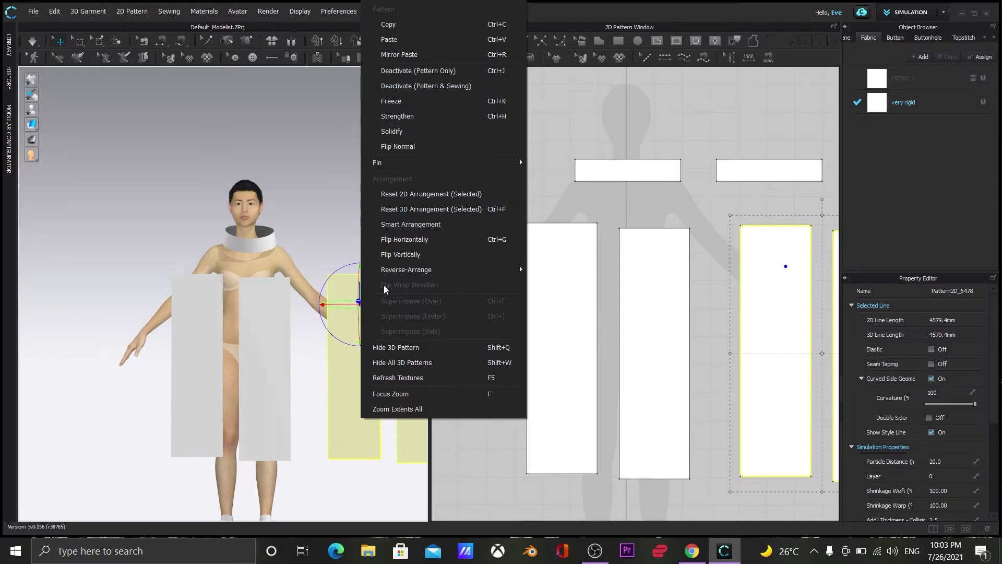
pyautogui.click(405, 239)
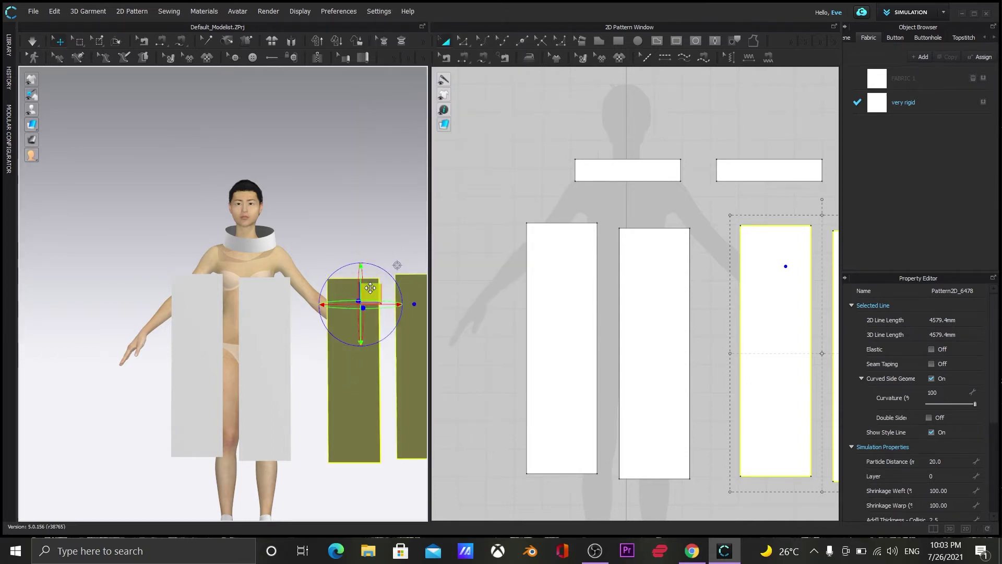
pyautogui.moveTo(371, 292); pyautogui.dragTo(340, 239)
pyautogui.scroll(-2, 308, 419)
pyautogui.moveTo(308, 419); pyautogui.dragTo(92, 470, button='right')
pyautogui.moveTo(249, 313); pyautogui.dragTo(292, 337)
pyautogui.moveTo(397, 402); pyautogui.dragTo(250, 365, button='right')
pyautogui.press('8')
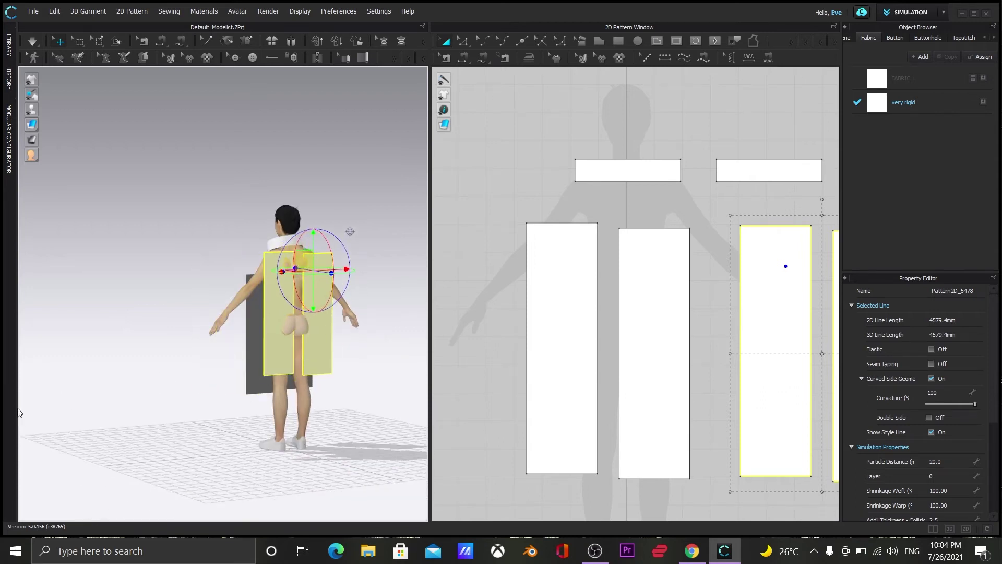
# Shift the two back panels farther away from the avatar's back so they clear the body.
pyautogui.moveTo(91, 388); pyautogui.dragTo(168, 381, button='right')
pyautogui.moveTo(229, 252); pyautogui.dragTo(236, 253)
pyautogui.click(115, 366)
pyautogui.moveTo(115, 365); pyautogui.dragTo(132, 367, button='right')
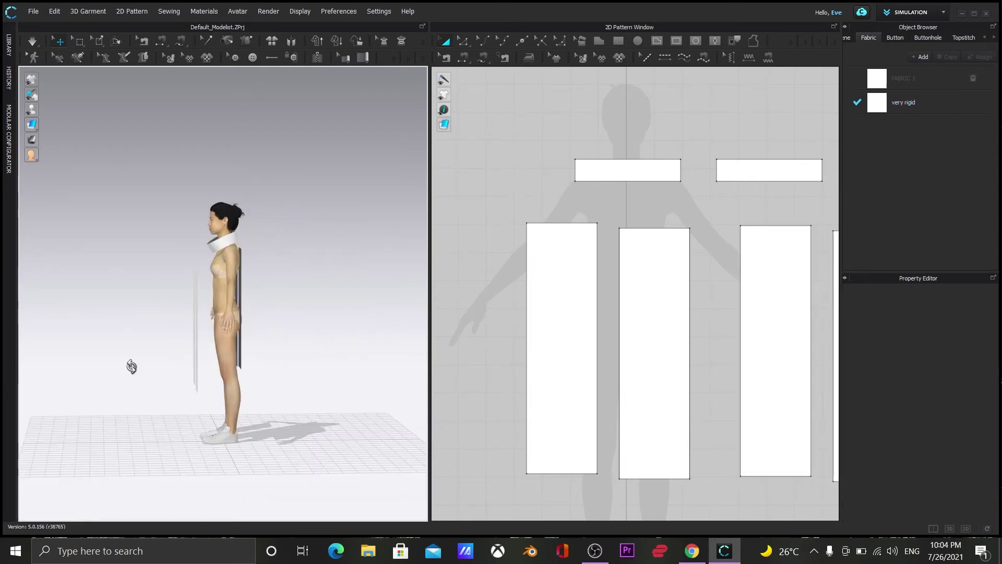
pyautogui.scroll(3, 748, 281)
pyautogui.moveTo(748, 280); pyautogui.dragTo(635, 248, button='middle')
pyautogui.moveTo(660, 214); pyautogui.dragTo(688, 232)
pyautogui.moveTo(280, 307); pyautogui.dragTo(291, 307)
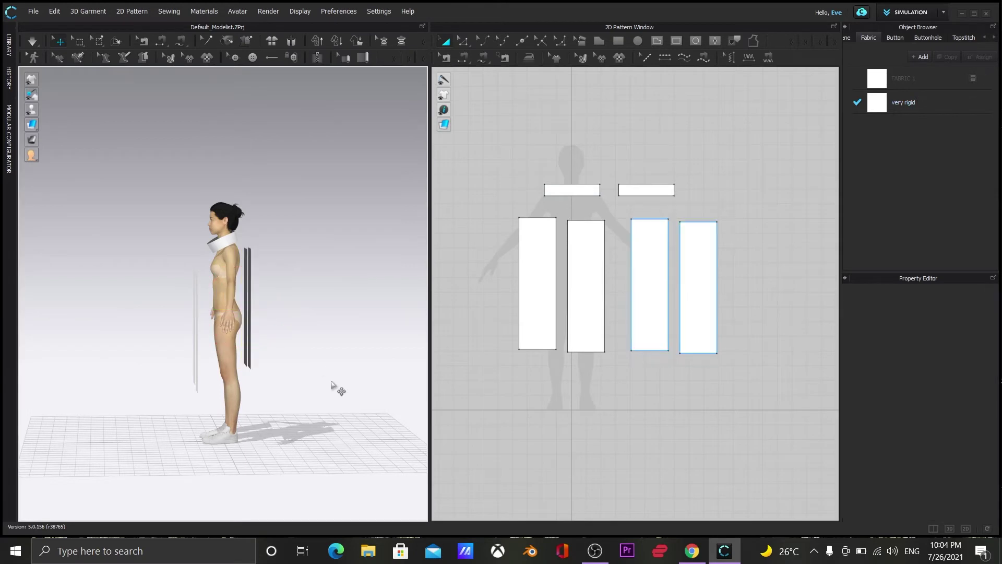
pyautogui.click(335, 376)
pyautogui.moveTo(227, 465); pyautogui.dragTo(283, 469, button='right')
# Raise the second front panel and second back panel in the 2D pattern to align each with its neighbour.
pyautogui.moveTo(586, 254); pyautogui.dragTo(586, 249)
pyautogui.moveTo(705, 263); pyautogui.dragTo(706, 257)
pyautogui.moveTo(496, 210); pyautogui.dragTo(626, 308)
pyautogui.scroll(2, 504, 146)
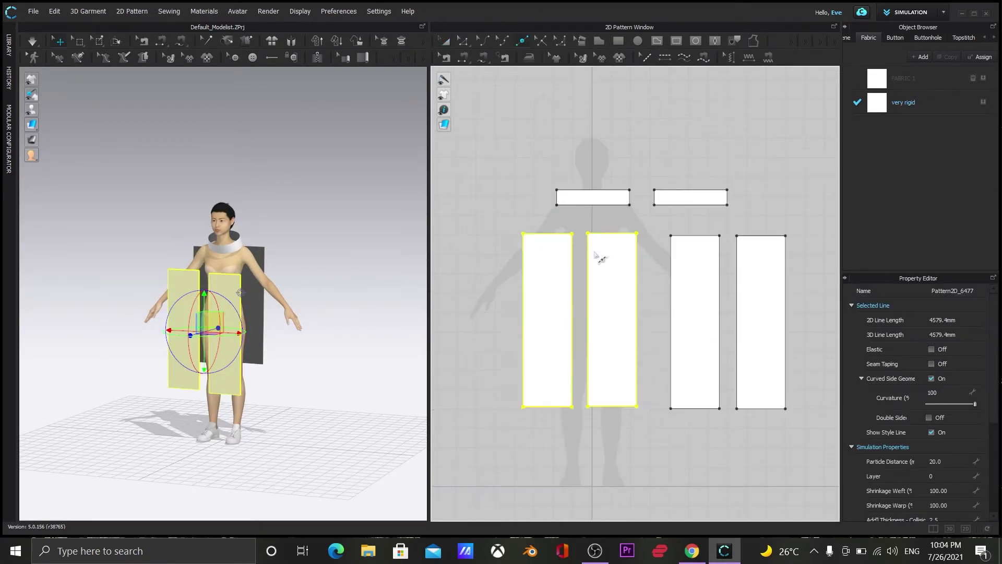
# Split the lower edge of each collar piece at its midpoint by adding a point.
pyautogui.scroll(4, 593, 250)
pyautogui.rightClick(593, 148)
pyautogui.click(440, 286)
pyautogui.click(477, 355)
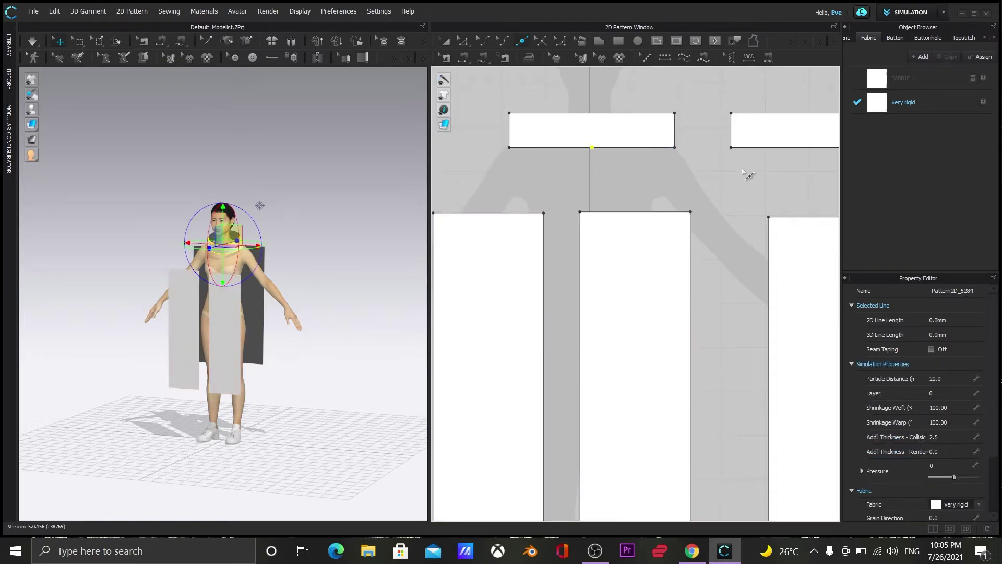
pyautogui.scroll(-2, 747, 174)
pyautogui.rightClick(691, 180)
pyautogui.click(447, 288)
pyautogui.click(476, 354)
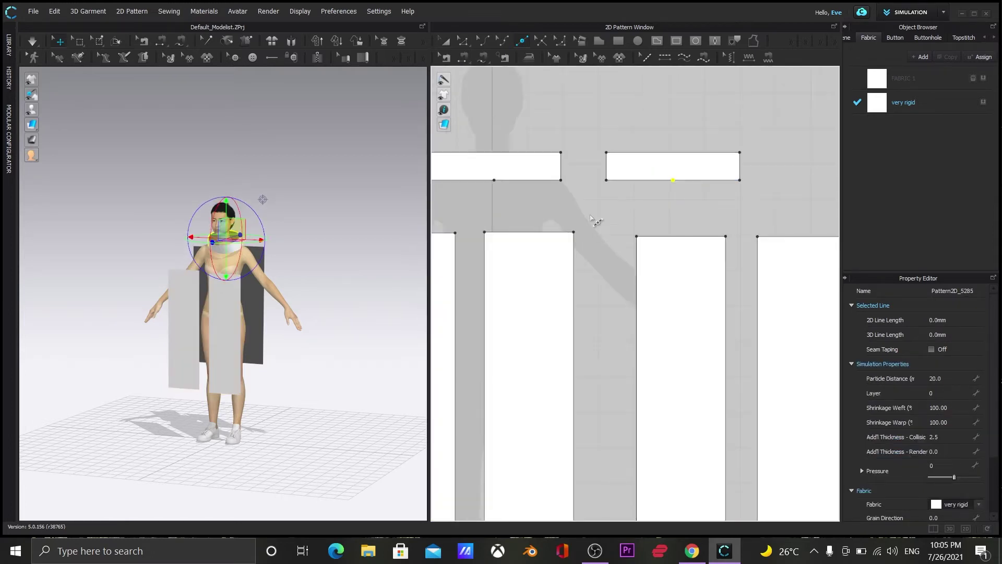
# Sew the top edge of each front panel to its corresponding half of the front collar's lower edge.
pyautogui.click(463, 56)
pyautogui.scroll(-2, 603, 197)
pyautogui.press('super')
pyautogui.click(353, 89)
pyautogui.scroll(-1, 616, 205)
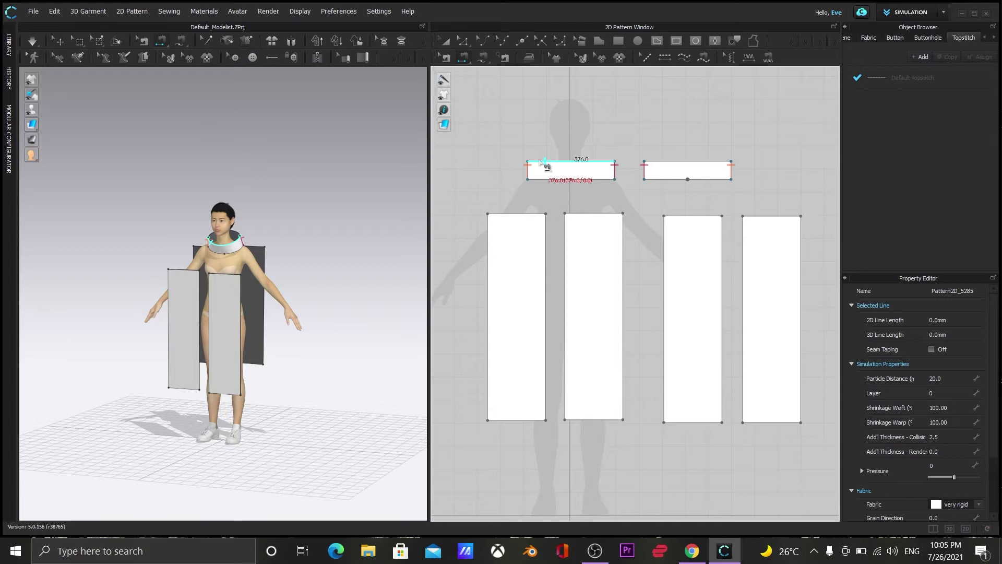
pyautogui.click(532, 214)
pyautogui.click(559, 180)
pyautogui.click(609, 213)
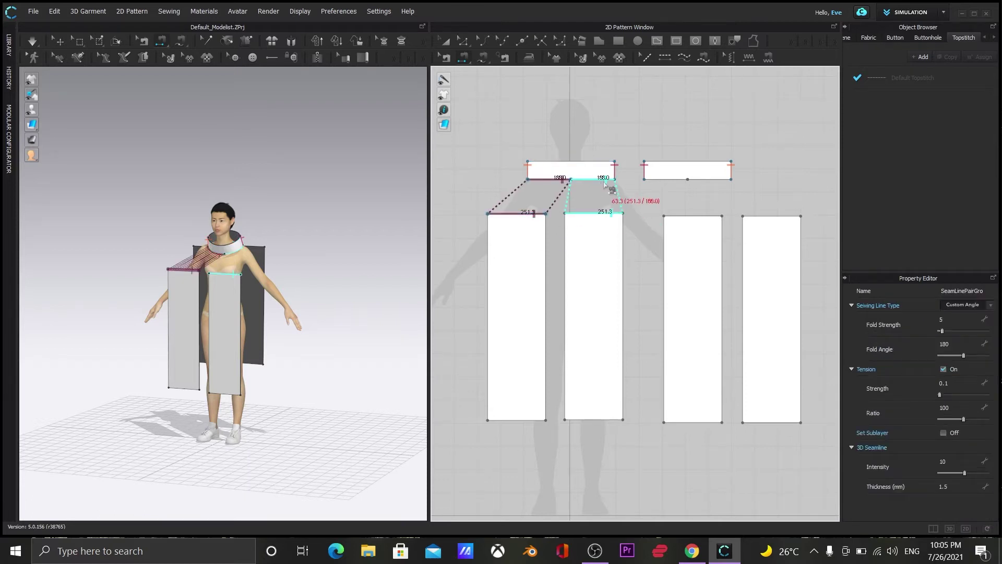
pyautogui.click(605, 179)
# Sew each half of the back collar's lower edge to the top edge of its corresponding back panel.
pyautogui.click(652, 179)
pyautogui.click(676, 214)
pyautogui.click(697, 179)
pyautogui.click(757, 216)
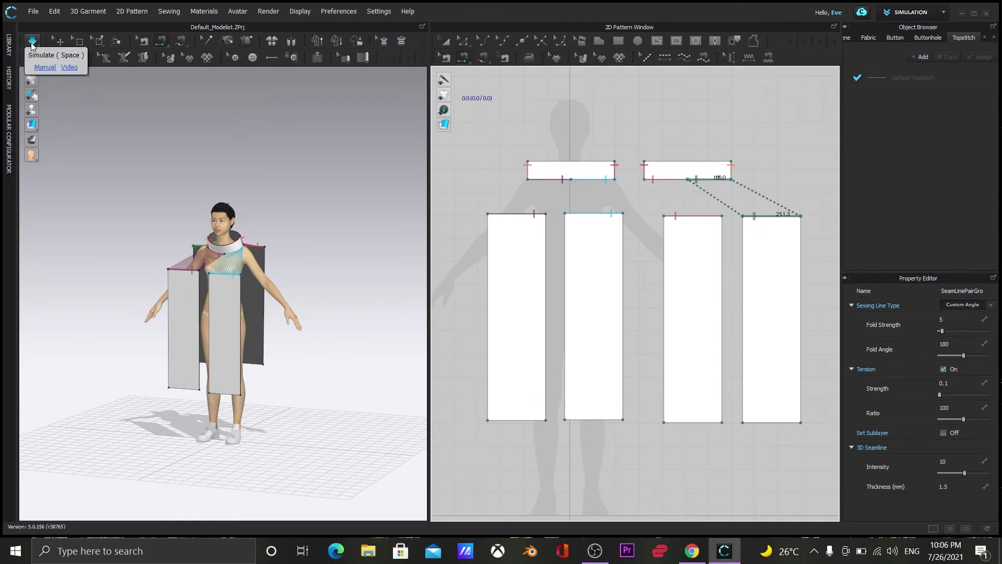
# Simulate the garment and pull the first front panel down into place over the avatar's arm side.
pyautogui.click(32, 42)
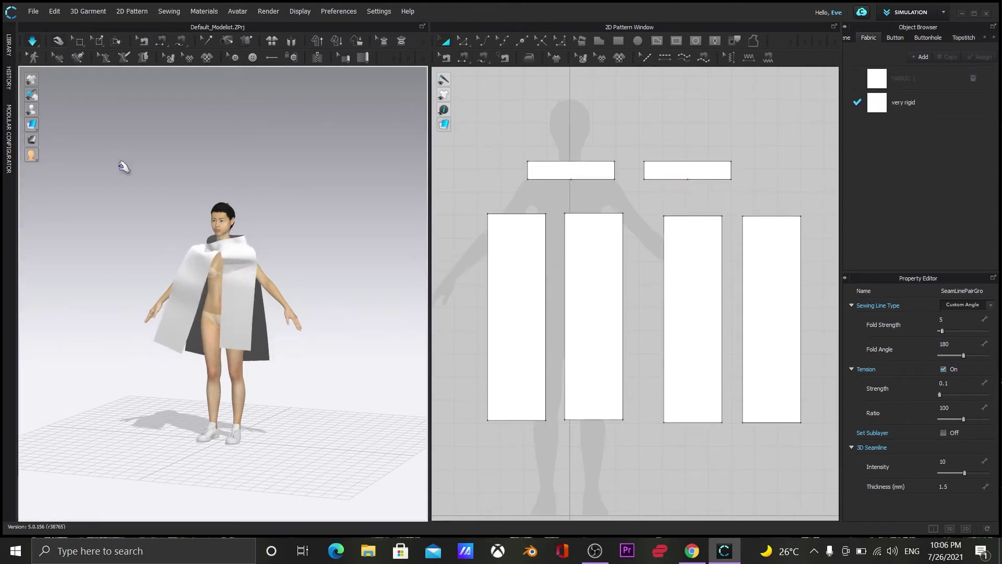
pyautogui.click(207, 304)
pyautogui.moveTo(176, 346); pyautogui.dragTo(184, 372)
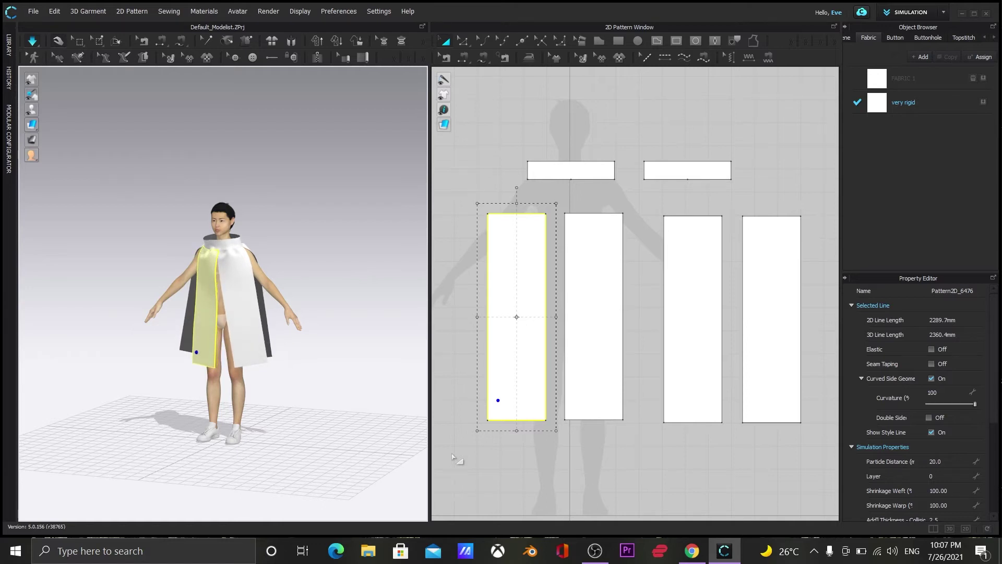
# Enlarge the 2D pattern area and extend the second front panel's seam along the front collar's lower edge to about 319 mm.
pyautogui.scroll(3, 542, 328)
pyautogui.moveTo(429, 234); pyautogui.dragTo(329, 234)
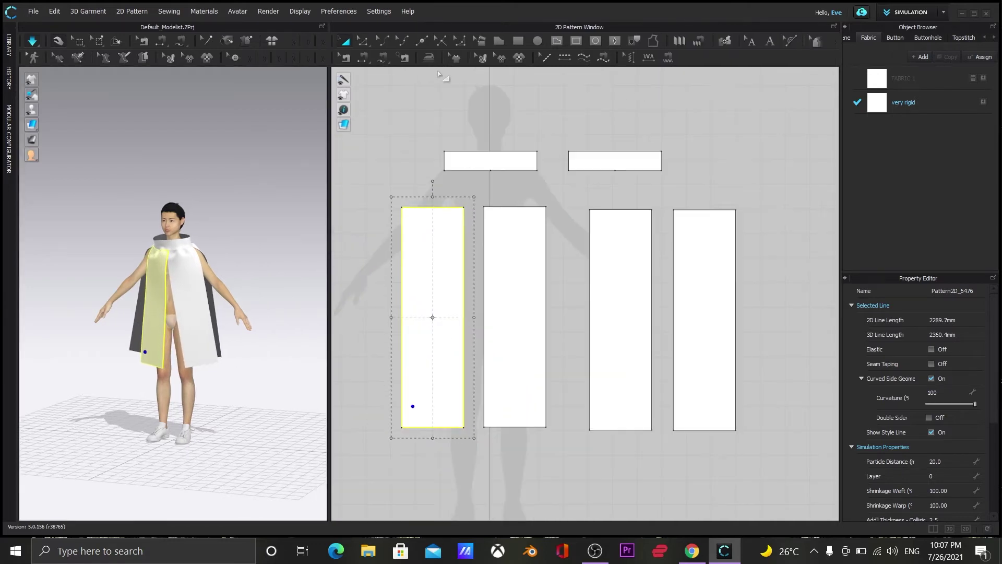
pyautogui.click(350, 59)
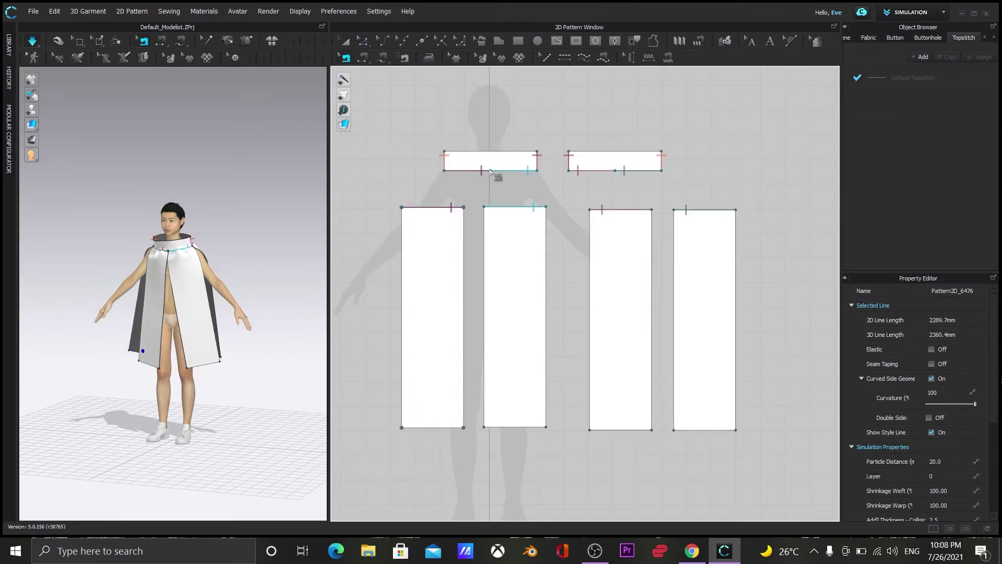
pyautogui.click(494, 172)
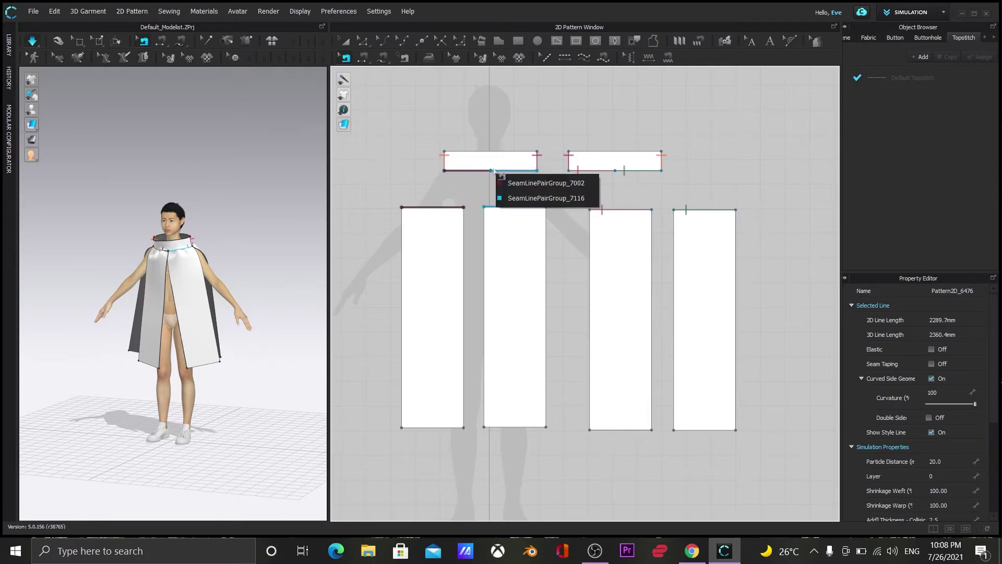
pyautogui.click(533, 198)
pyautogui.moveTo(490, 170); pyautogui.dragTo(458, 171)
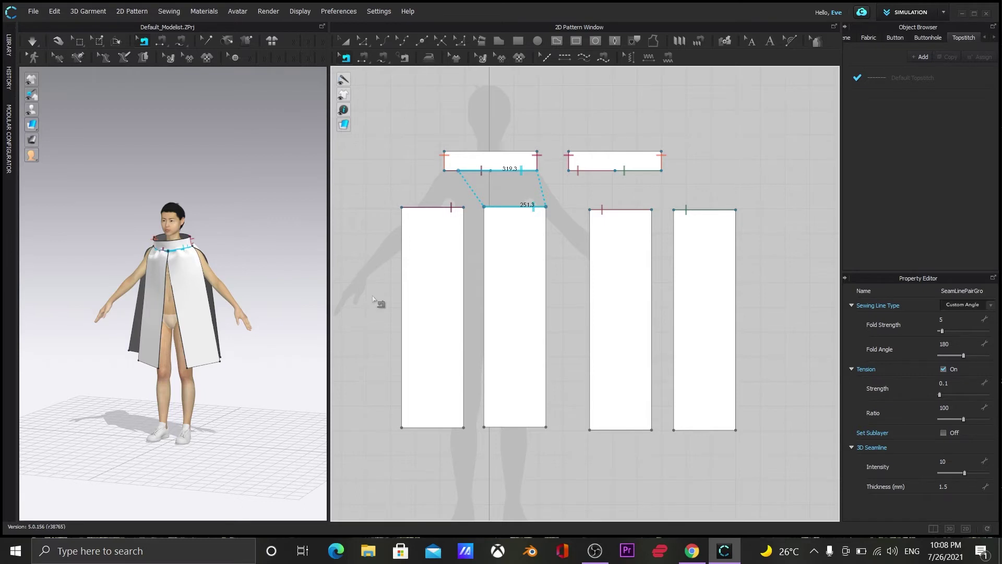
# Slightly shift the lower inner corner point of the first front panel in the 2D pattern.
pyautogui.click(484, 432)
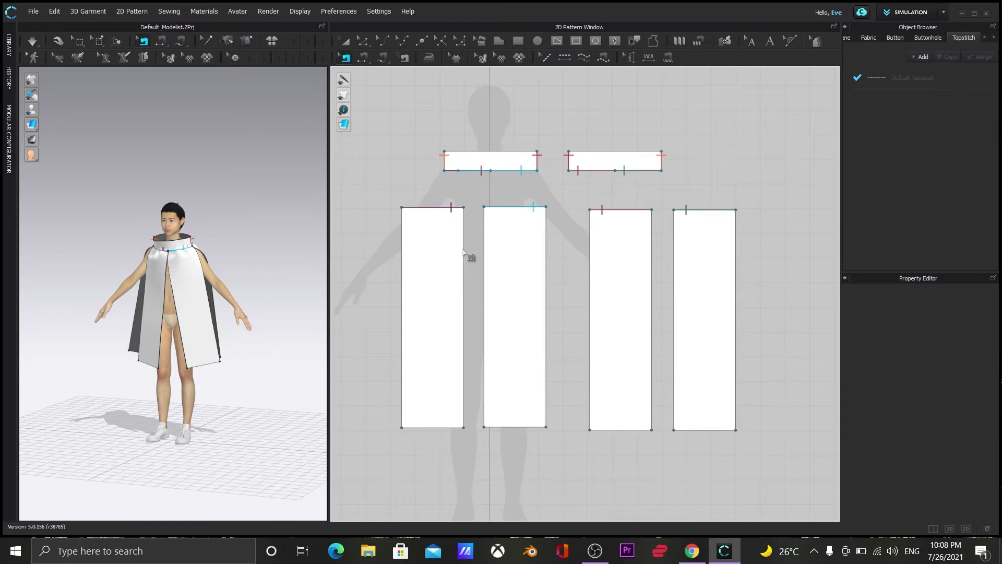
pyautogui.click(362, 43)
pyautogui.moveTo(464, 427)
pyautogui.mouseDown()
pyautogui.moveTo(463, 381)
pyautogui.moveTo(473, 434)
pyautogui.mouseUp()
pyautogui.moveTo(459, 474); pyautogui.dragTo(459, 472)
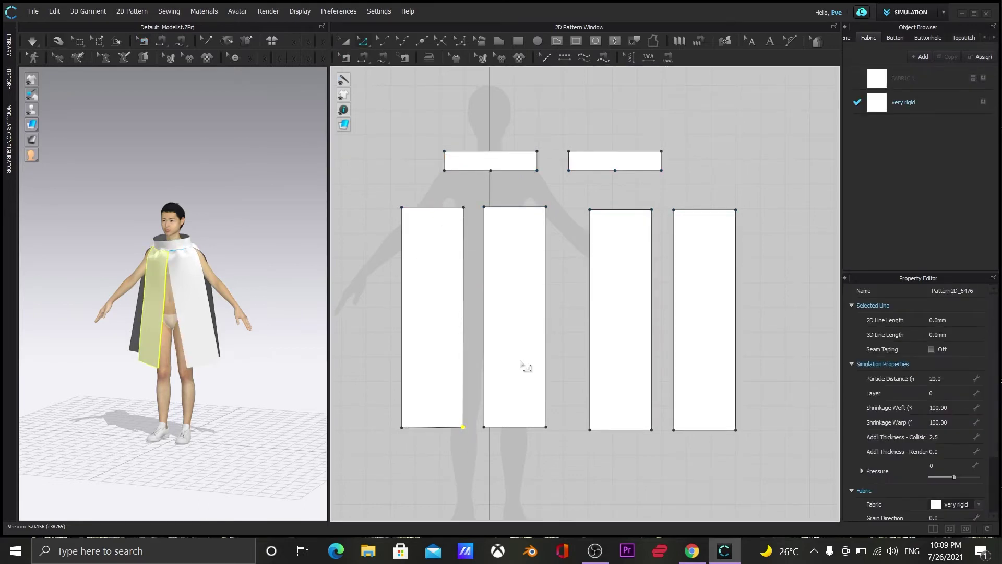
# Simulate the garment and pull the second front panel and the front collar into place on the avatar.
pyautogui.press('space')
pyautogui.scroll(1, 228, 231)
pyautogui.moveTo(329, 272); pyautogui.dragTo(305, 274)
pyautogui.scroll(2, 430, 313)
pyautogui.moveTo(300, 220); pyautogui.dragTo(308, 186)
pyautogui.moveTo(291, 348); pyautogui.dragTo(391, 332)
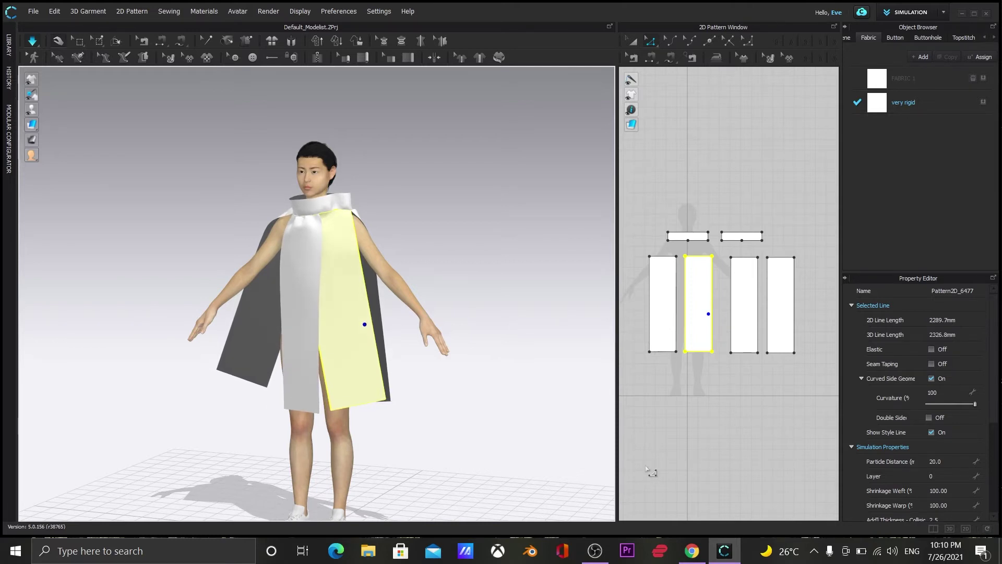
pyautogui.moveTo(420, 402); pyautogui.dragTo(448, 415, button='right')
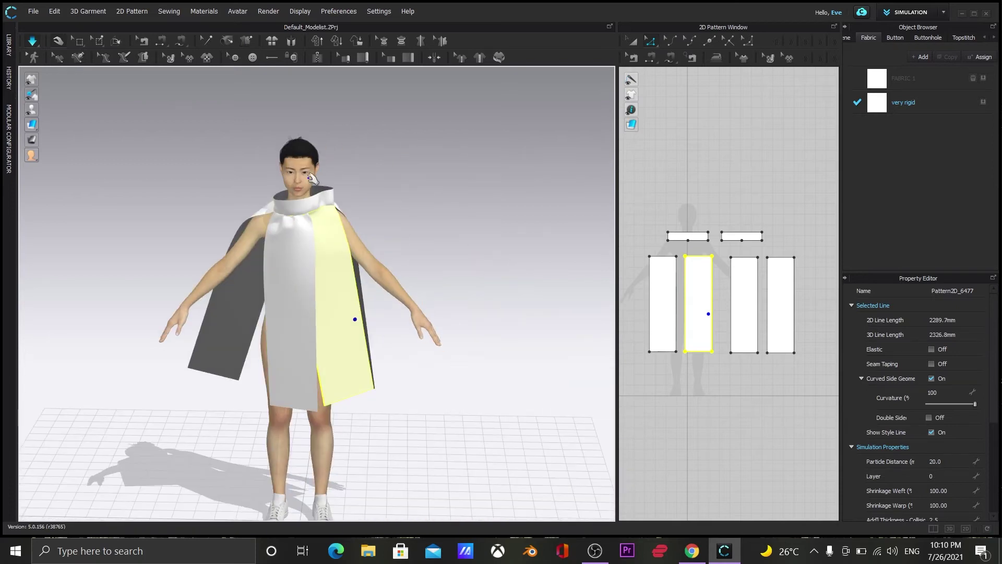
pyautogui.click(281, 198)
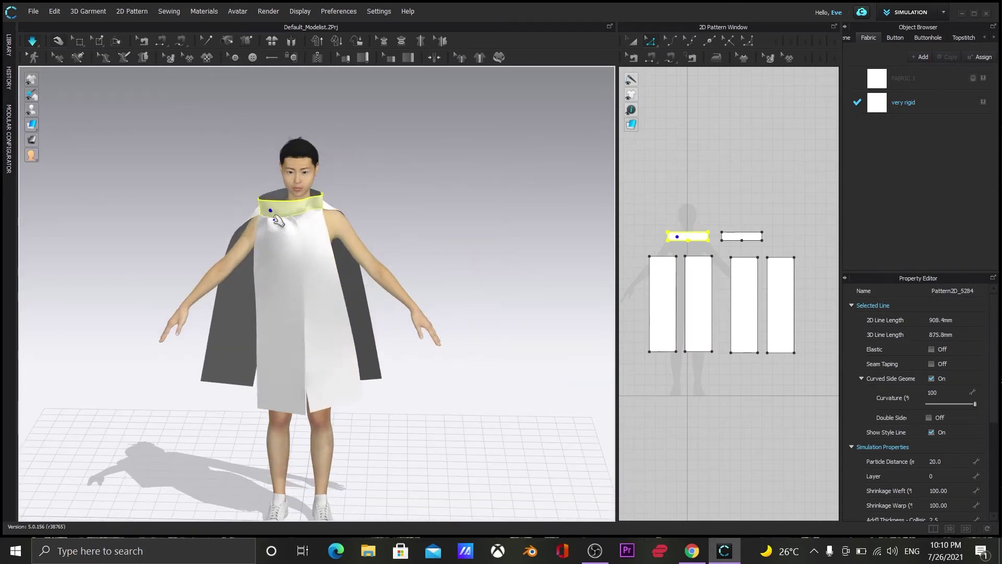
# Extend the second front panel's seam along the front collar's lower edge to 376 mm.
pyautogui.scroll(-2, 677, 466)
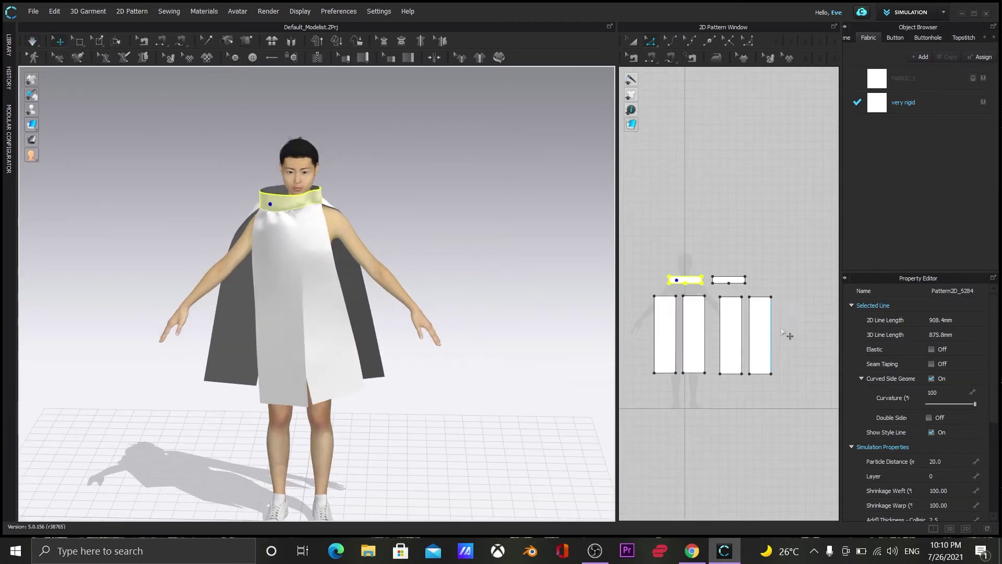
pyautogui.moveTo(616, 246); pyautogui.dragTo(466, 256)
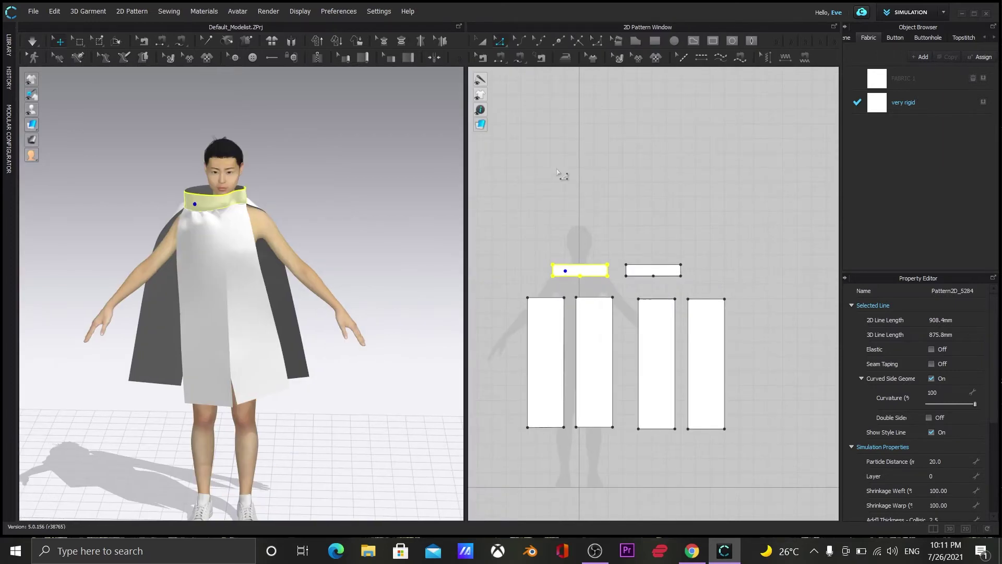
pyautogui.scroll(2, 566, 163)
pyautogui.moveTo(586, 199); pyautogui.dragTo(575, 152, button='middle')
pyautogui.click(482, 58)
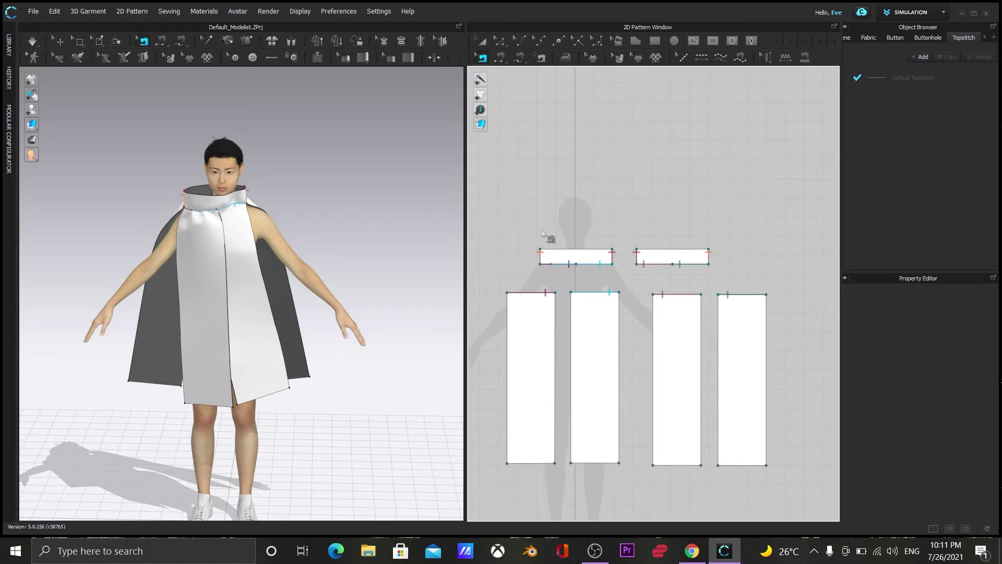
pyautogui.click(590, 292)
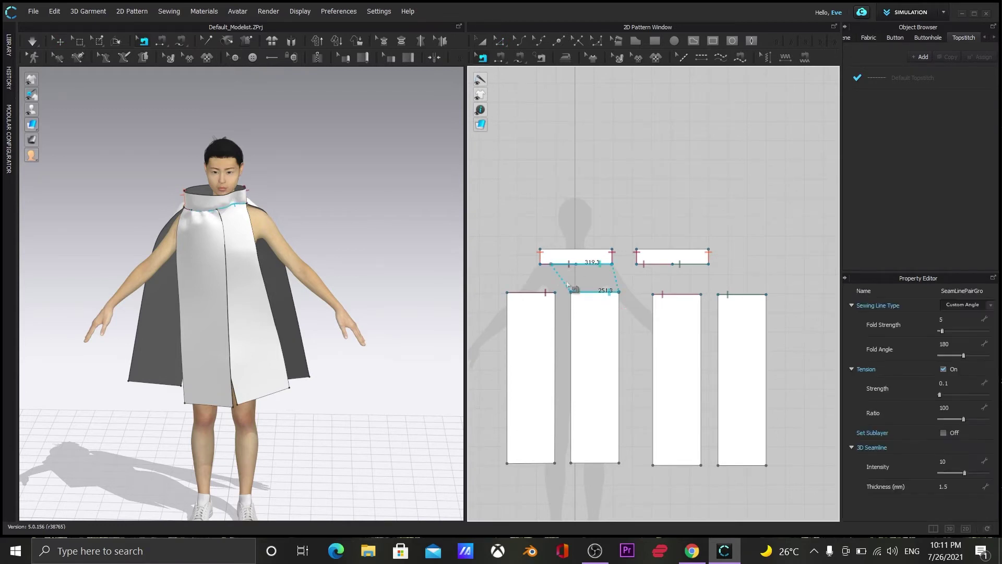
pyautogui.click(553, 263)
pyautogui.click(584, 292)
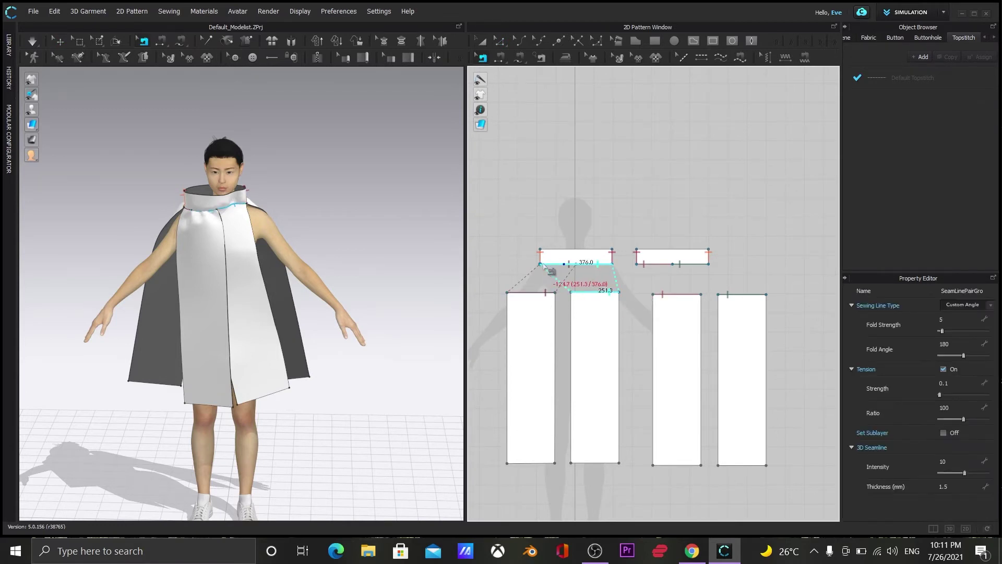
pyautogui.click(546, 191)
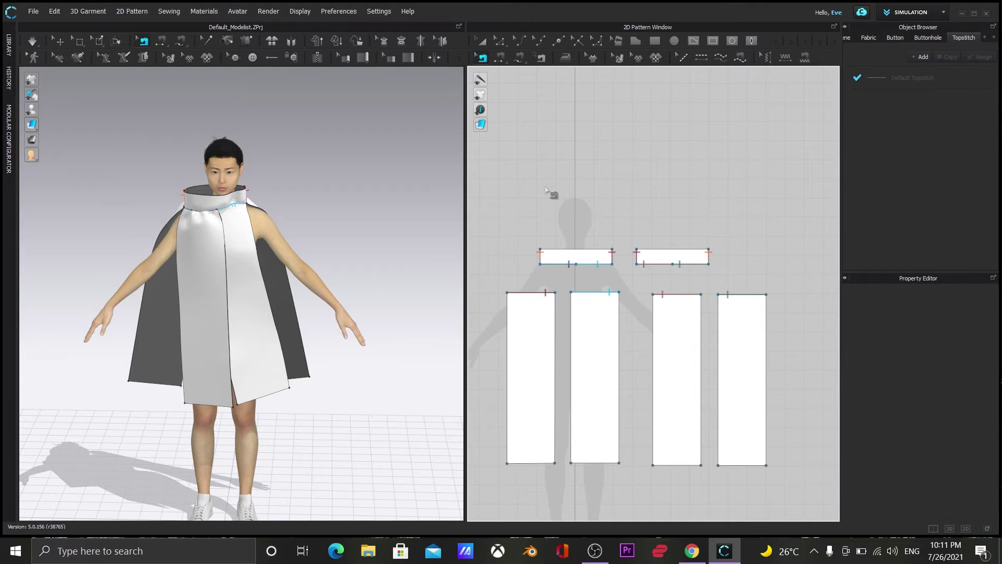
# Simulate the garment and pull the front panels so they drape around the avatar's shoulders and chest.
pyautogui.press('space')
pyautogui.click(575, 255)
pyautogui.moveTo(252, 370); pyautogui.dragTo(259, 266)
pyautogui.moveTo(272, 105); pyautogui.dragTo(240, 351)
pyautogui.moveTo(346, 247); pyautogui.dragTo(251, 371)
pyautogui.press('space')
# Lengthen the second front panel downward until its outline measures about 3102 mm.
pyautogui.scroll(-1, 622, 420)
pyautogui.moveTo(619, 423); pyautogui.dragTo(646, 302, button='middle')
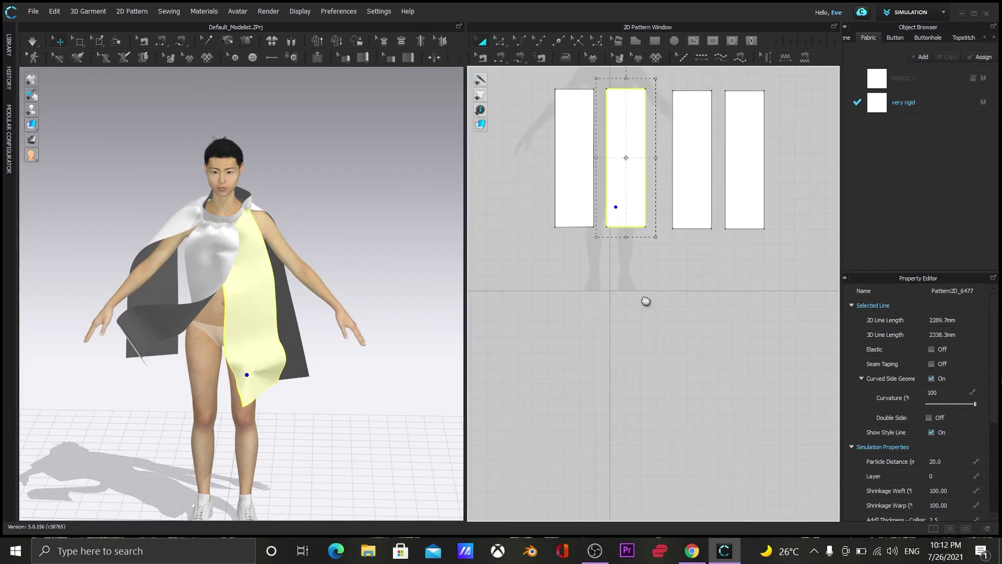
pyautogui.moveTo(626, 243); pyautogui.dragTo(634, 300)
pyautogui.moveTo(625, 352); pyautogui.dragTo(626, 354)
# Simulate the lengthened front panel and pull the second back panel down behind the avatar's arm.
pyautogui.press('space')
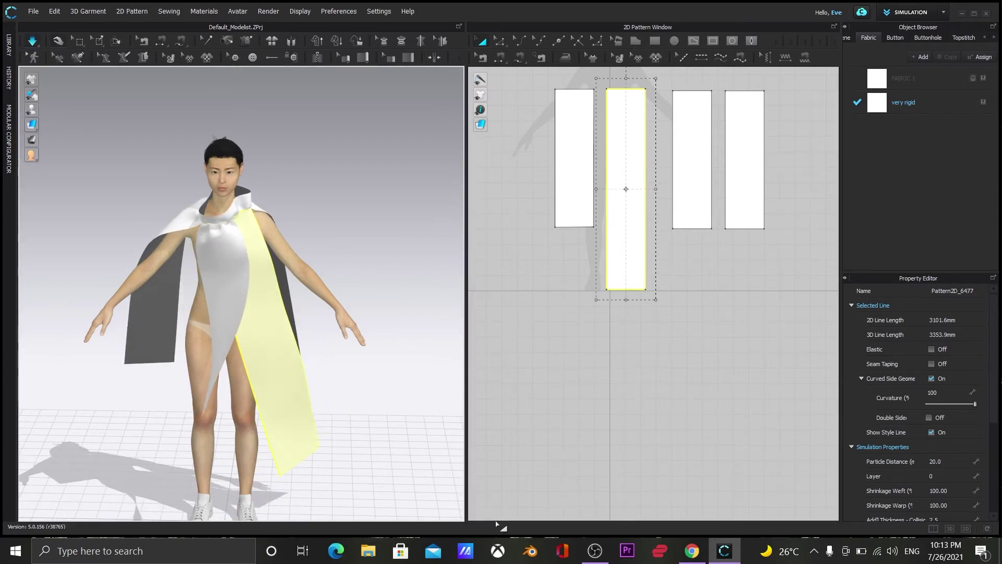
pyautogui.moveTo(149, 338); pyautogui.dragTo(159, 359)
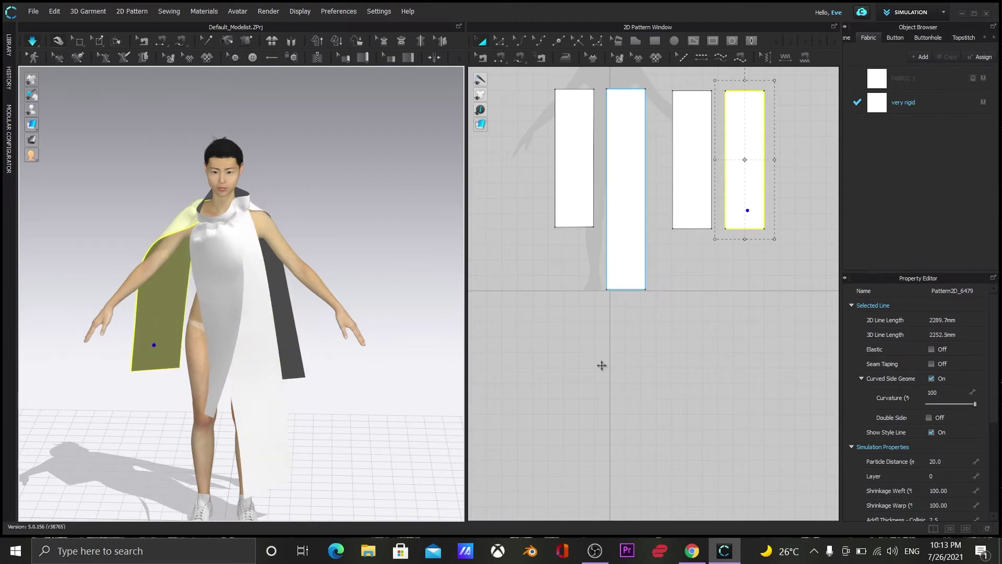
pyautogui.click(626, 265)
pyautogui.press('space')
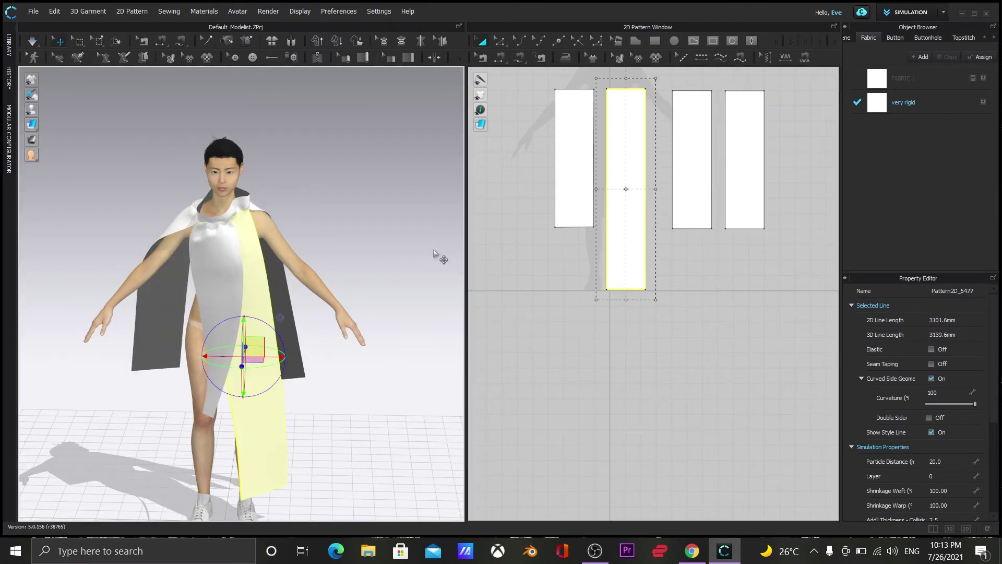
# Extend the first back panel's seam along the back collar's lower edge to 376 mm.
pyautogui.moveTo(400, 416); pyautogui.dragTo(372, 237, button='right')
pyautogui.scroll(-1, 666, 315)
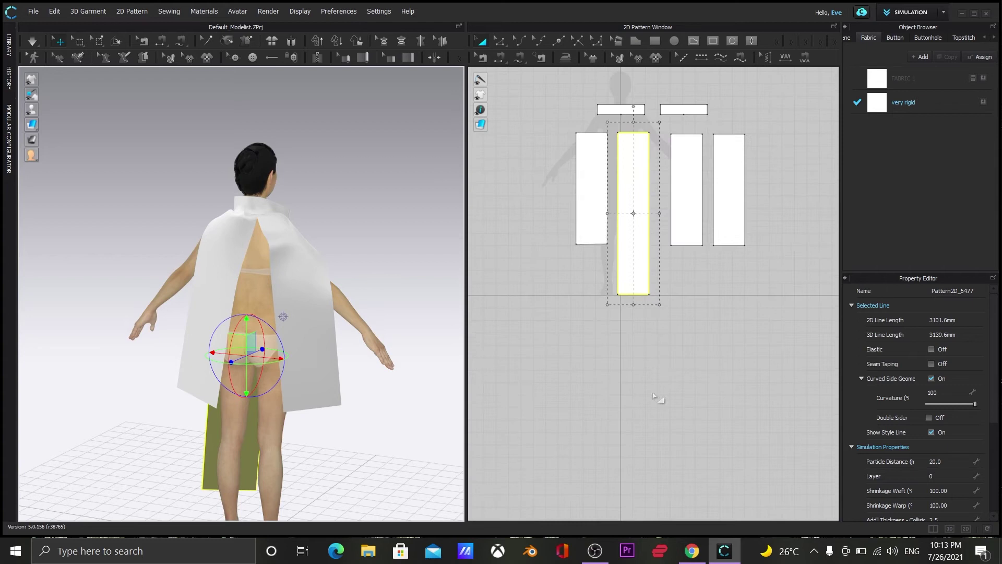
pyautogui.moveTo(609, 287); pyautogui.dragTo(596, 395, button='middle')
pyautogui.press('b')
pyautogui.scroll(3, 722, 225)
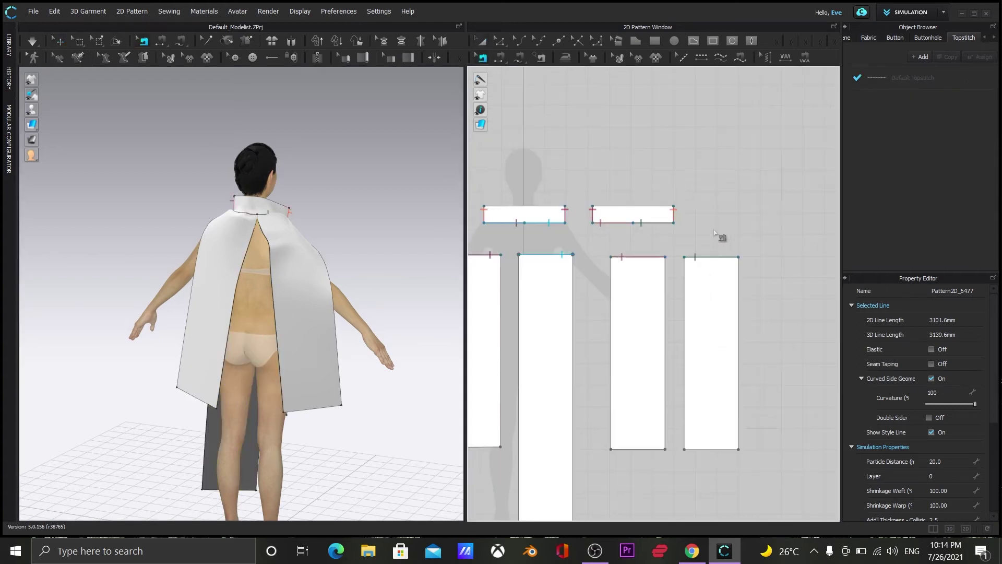
pyautogui.click(642, 230)
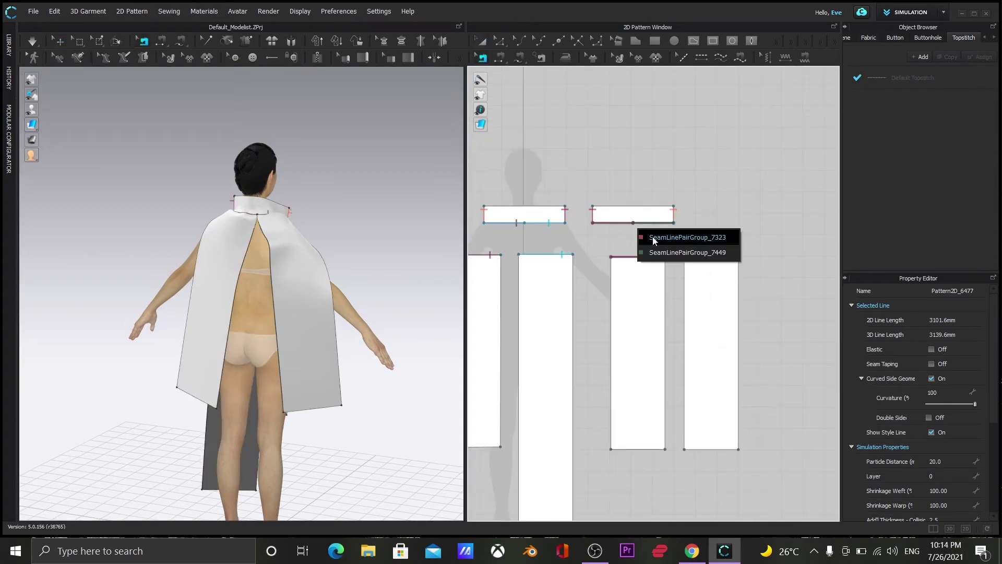
pyautogui.click(646, 245)
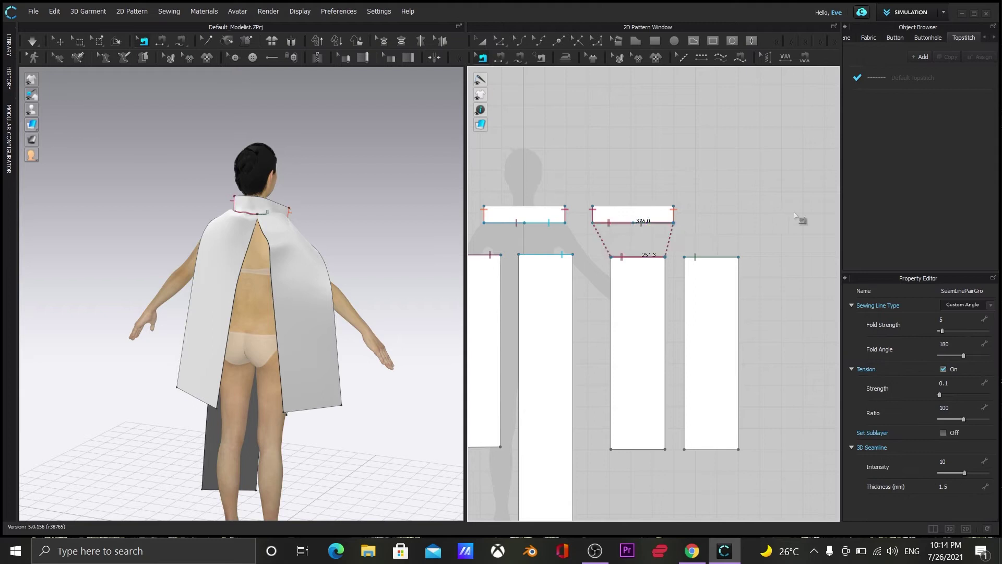
# Simulate the garment and pull the back panels down so they overlap across the avatar's back.
pyautogui.press('space')
pyautogui.moveTo(224, 300); pyautogui.dragTo(276, 360)
pyautogui.moveTo(225, 345); pyautogui.dragTo(220, 392)
pyautogui.moveTo(272, 365); pyautogui.dragTo(235, 418)
pyautogui.press('space')
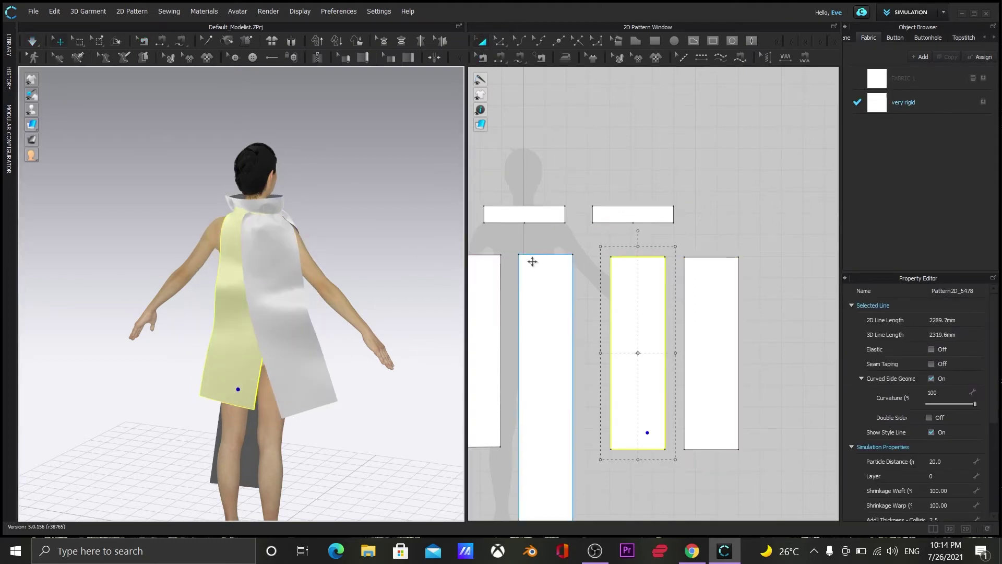
# Lengthen the first back panel downward until its outline measures about 3240 mm, and settle the back panels by simulating.
pyautogui.scroll(-1, 581, 312)
pyautogui.moveTo(581, 312); pyautogui.dragTo(597, 193, button='middle')
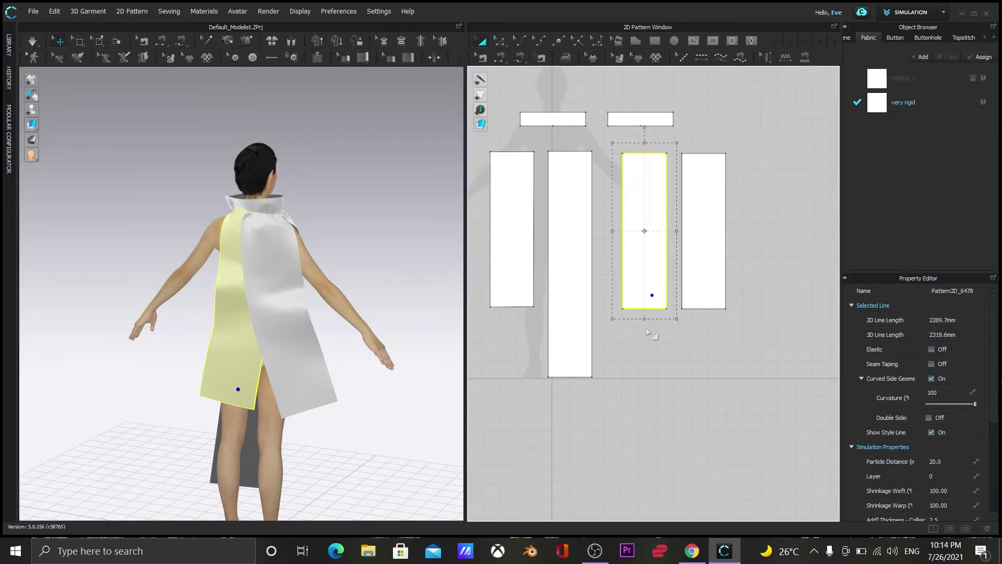
pyautogui.moveTo(645, 320); pyautogui.dragTo(645, 401)
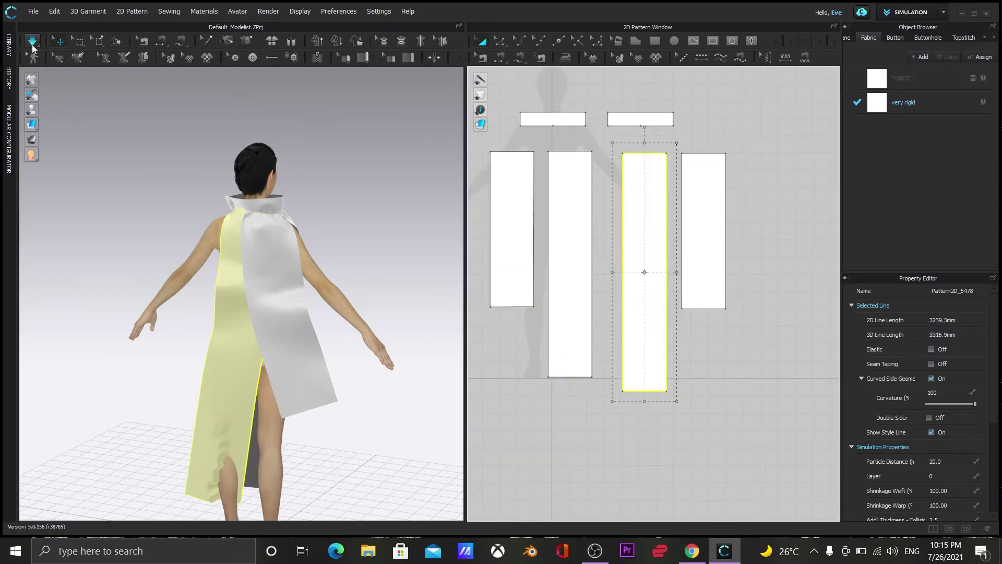
pyautogui.click(278, 409)
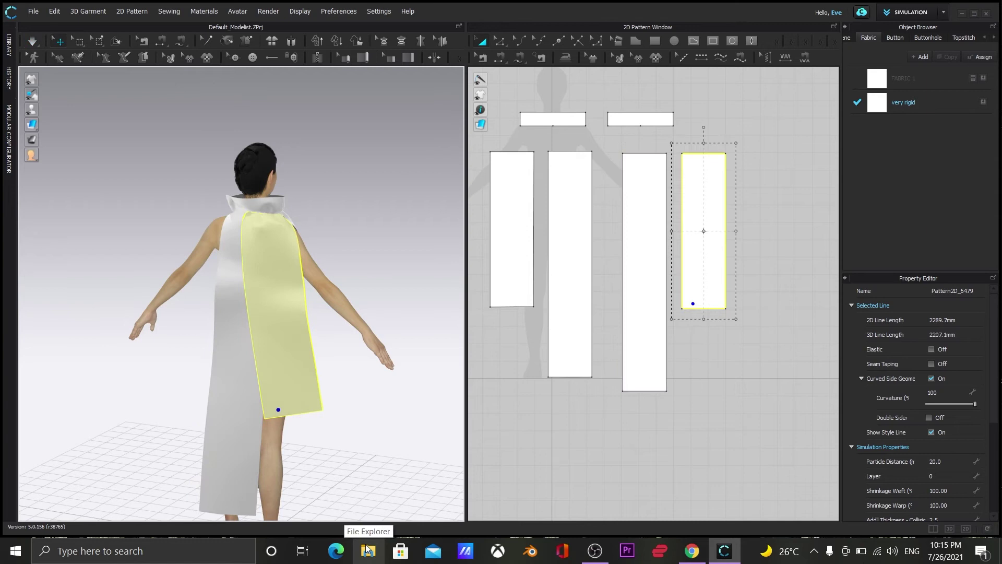
pyautogui.press('2')
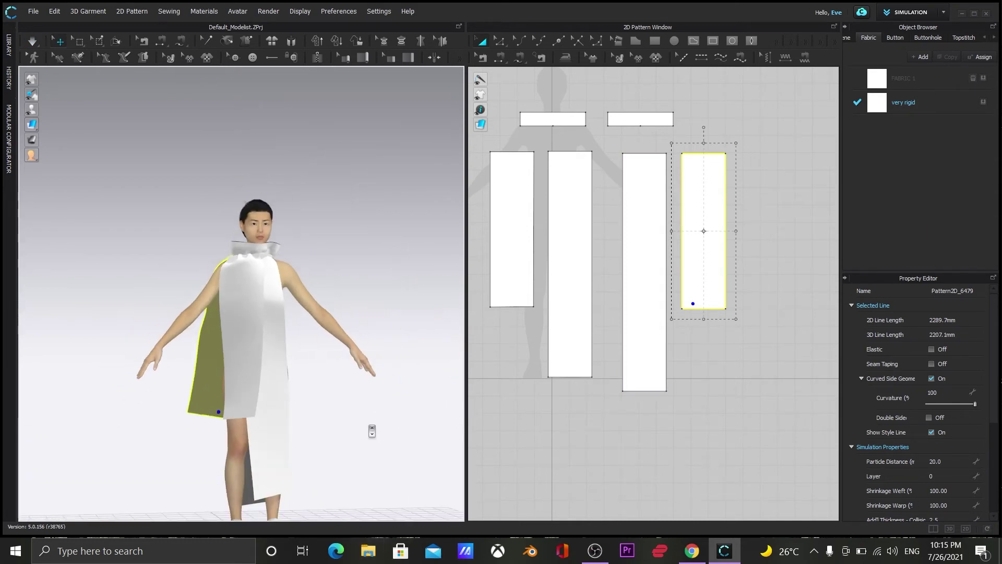
# Bow both side edges of the short front panel and the short back panel slightly outward into curves.
pyautogui.moveTo(582, 443); pyautogui.dragTo(589, 466, button='middle')
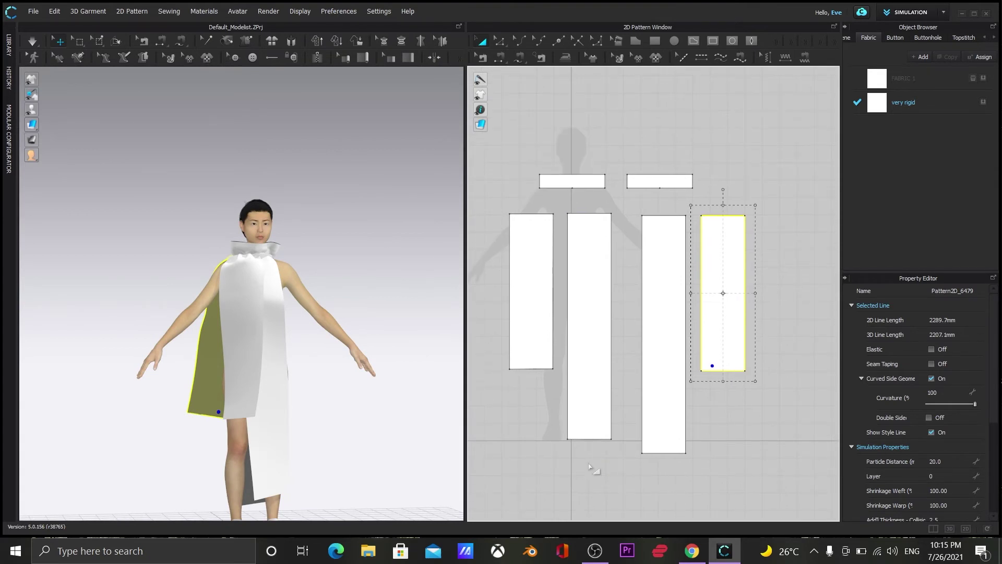
pyautogui.click(519, 43)
pyautogui.click(746, 303)
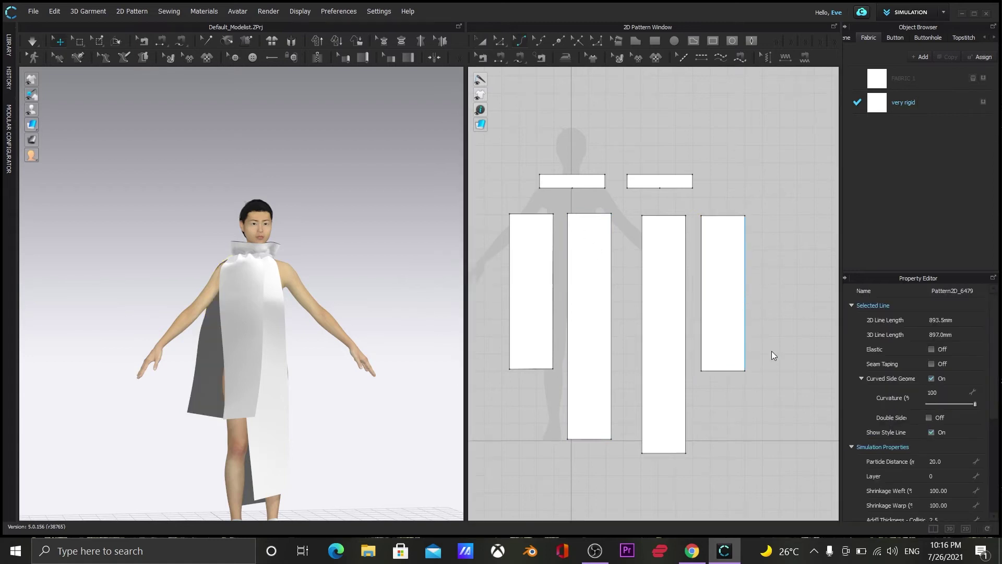
pyautogui.moveTo(744, 285); pyautogui.dragTo(691, 302)
pyautogui.moveTo(510, 290); pyautogui.dragTo(561, 291)
# Move the long front and long back panels below the other pattern pieces in the 2D layout.
pyautogui.scroll(-2, 444, 444)
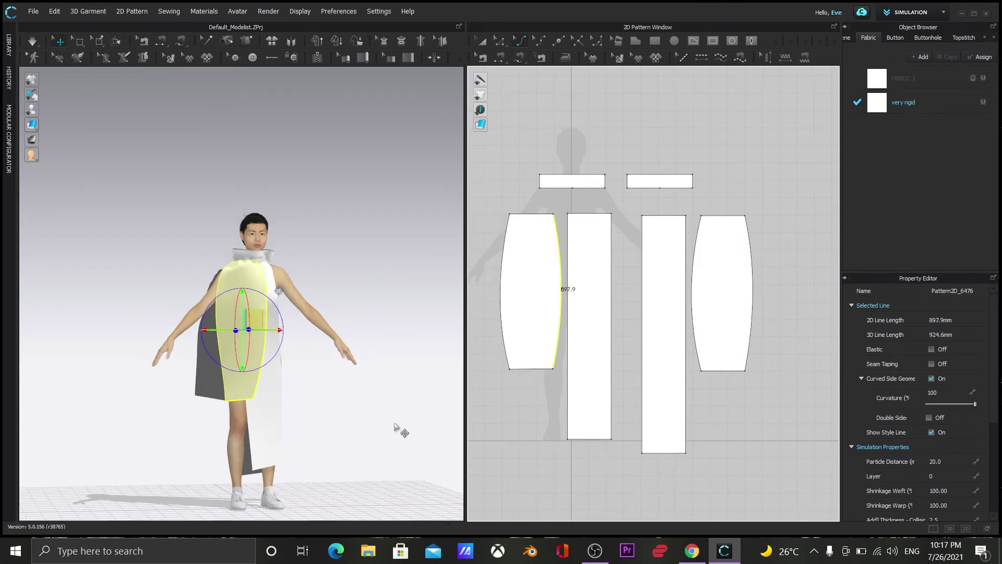
pyautogui.moveTo(392, 436); pyautogui.dragTo(396, 414, button='right')
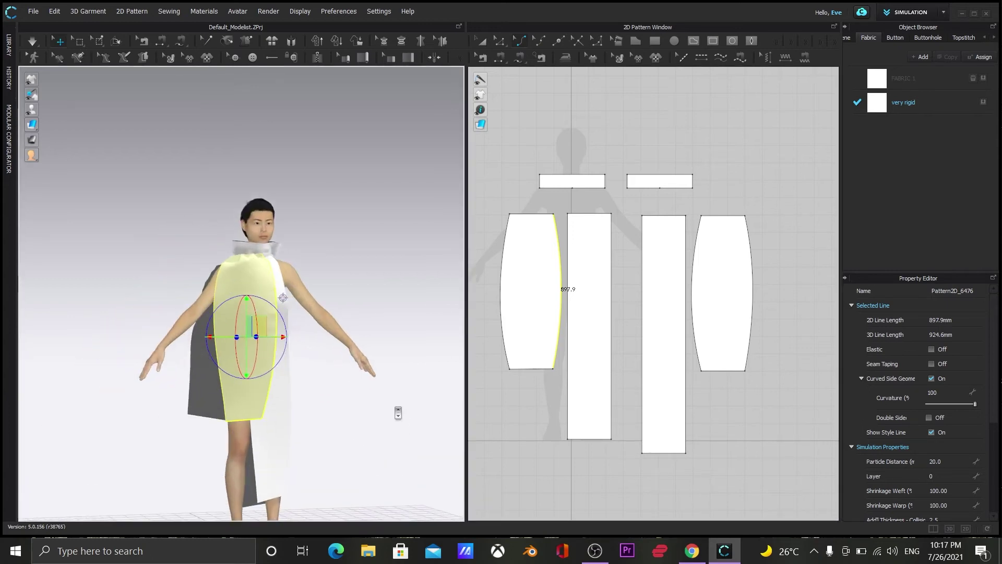
pyautogui.scroll(3, 381, 320)
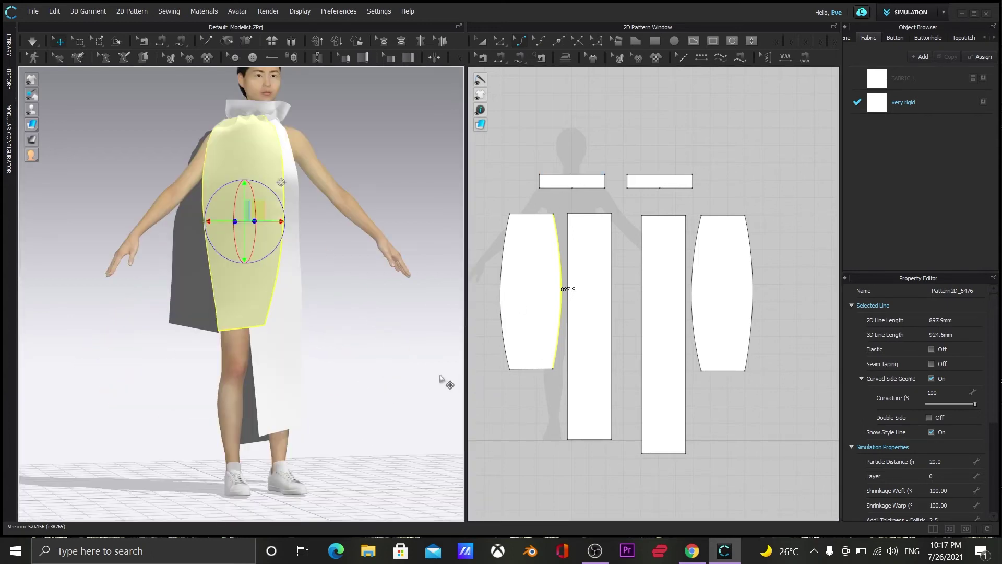
pyautogui.moveTo(401, 401); pyautogui.dragTo(211, 339, button='right')
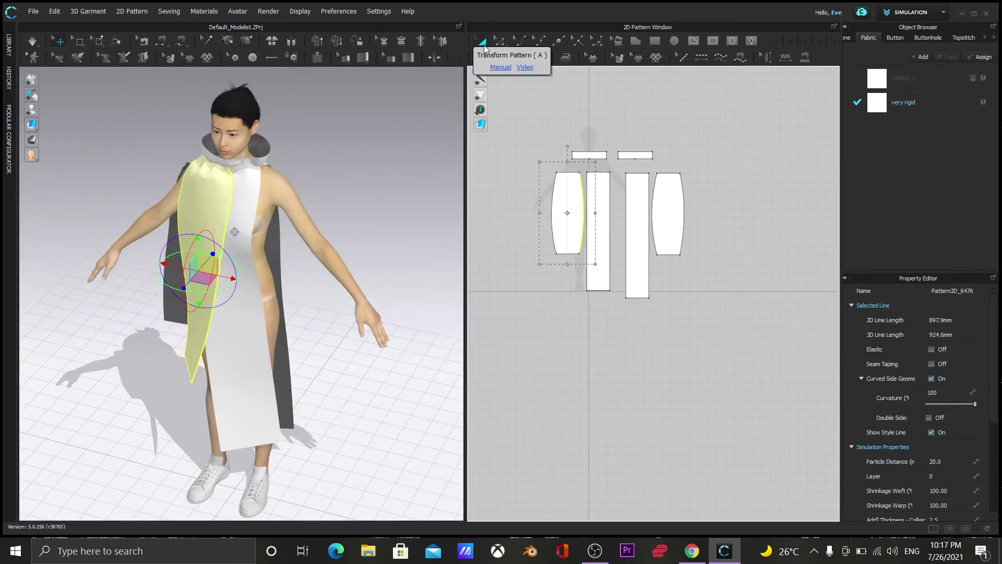
pyautogui.click(483, 42)
pyautogui.moveTo(642, 278); pyautogui.dragTo(653, 366)
pyautogui.moveTo(600, 257); pyautogui.dragTo(612, 354)
pyautogui.moveTo(649, 316); pyautogui.dragTo(653, 322)
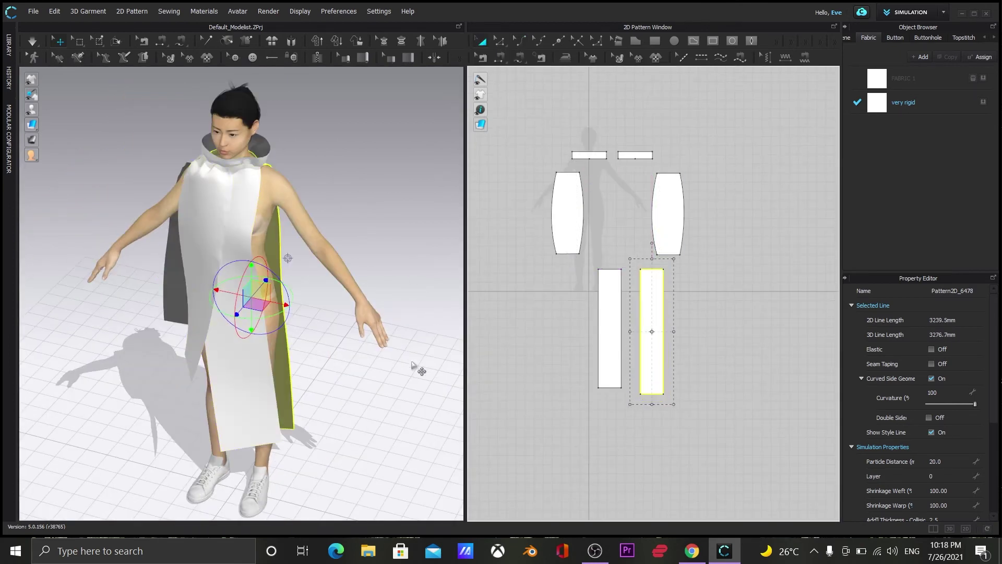
pyautogui.click(359, 385)
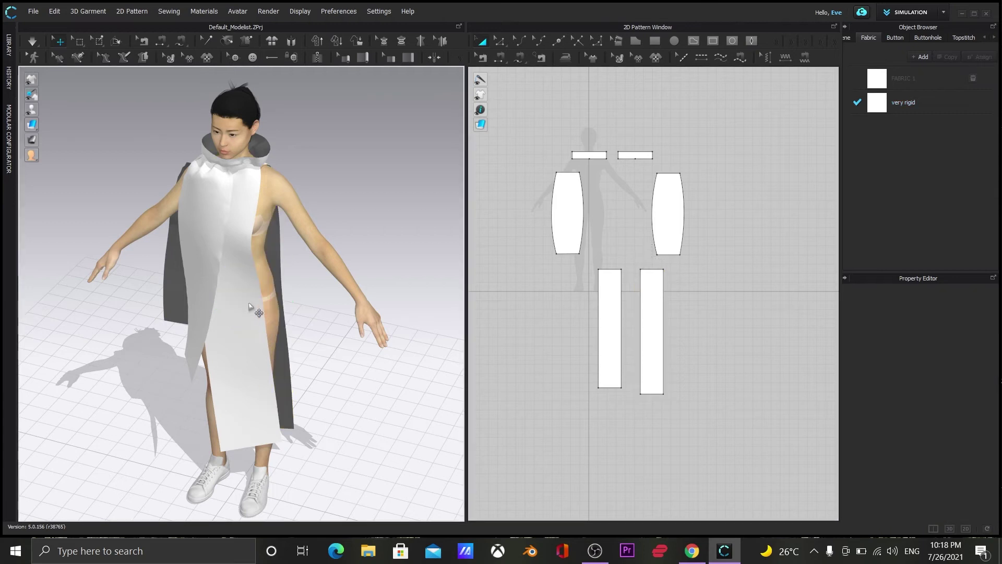
# Space the two long panels apart and bow their facing side edges outward, the back panel's edge to about 1528 mm.
pyautogui.click(266, 311)
pyautogui.click(285, 255)
pyautogui.click(259, 314)
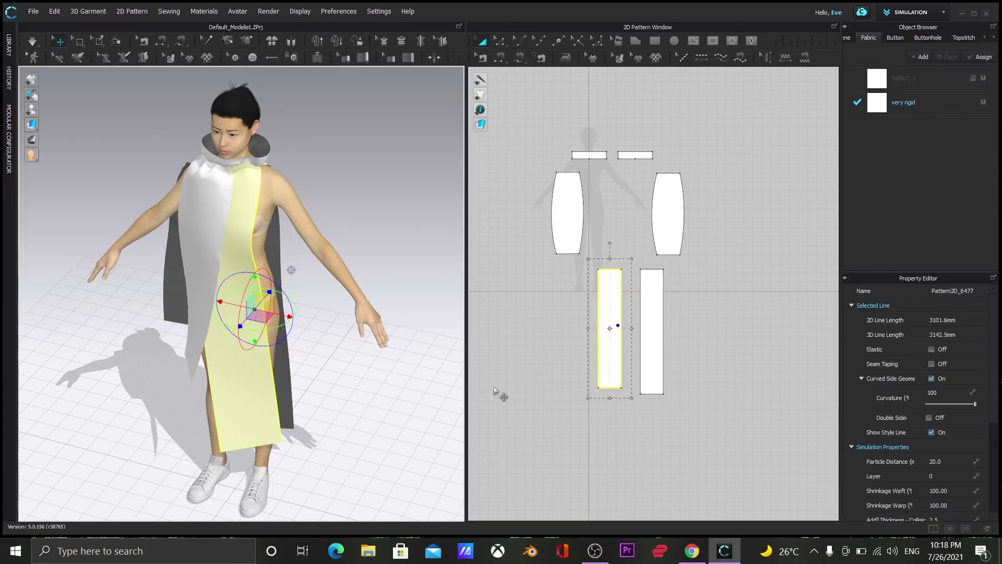
pyautogui.moveTo(641, 354); pyautogui.dragTo(704, 354)
pyautogui.press('c')
pyautogui.click(623, 325)
pyautogui.moveTo(623, 325); pyautogui.dragTo(677, 331)
pyautogui.click(703, 331)
# Simulate the garment with the curved long panels, view it from the front, and stop the simulation.
pyautogui.press('space')
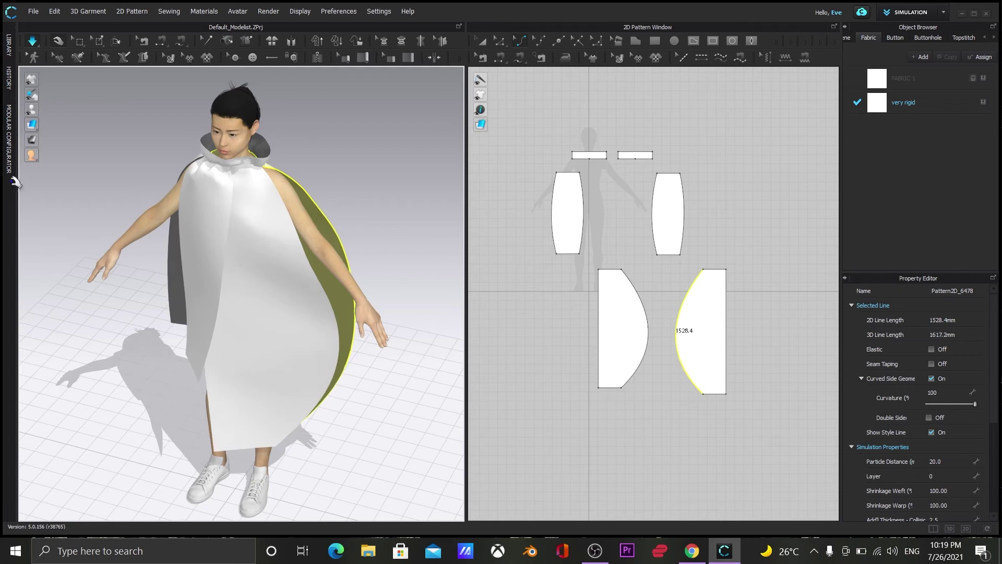
pyautogui.moveTo(365, 476); pyautogui.dragTo(428, 412, button='right')
pyautogui.click(32, 41)
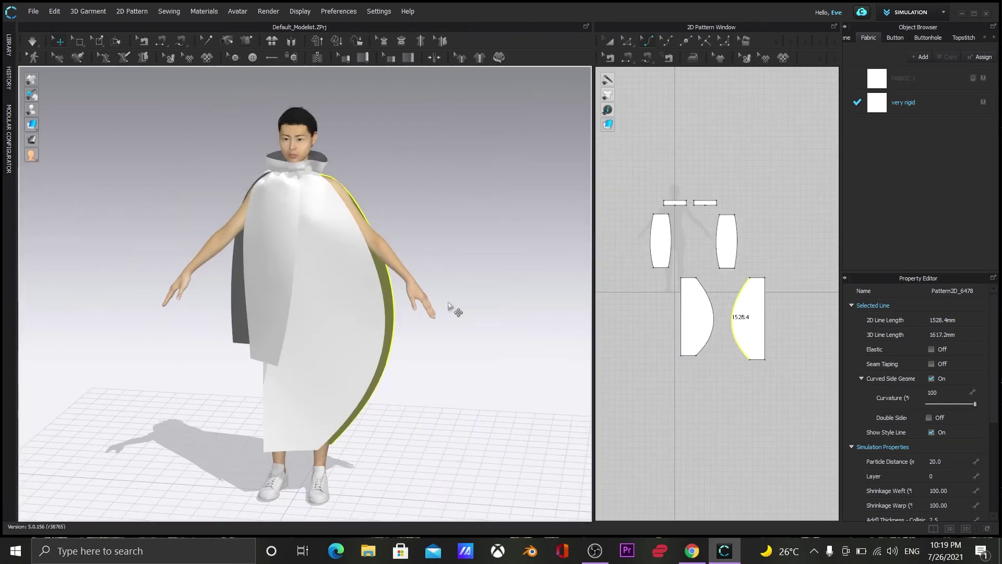
# Add two new fabrics and load the "very rigid" fabric file into each of them.
pyautogui.moveTo(424, 328); pyautogui.dragTo(491, 339, button='right')
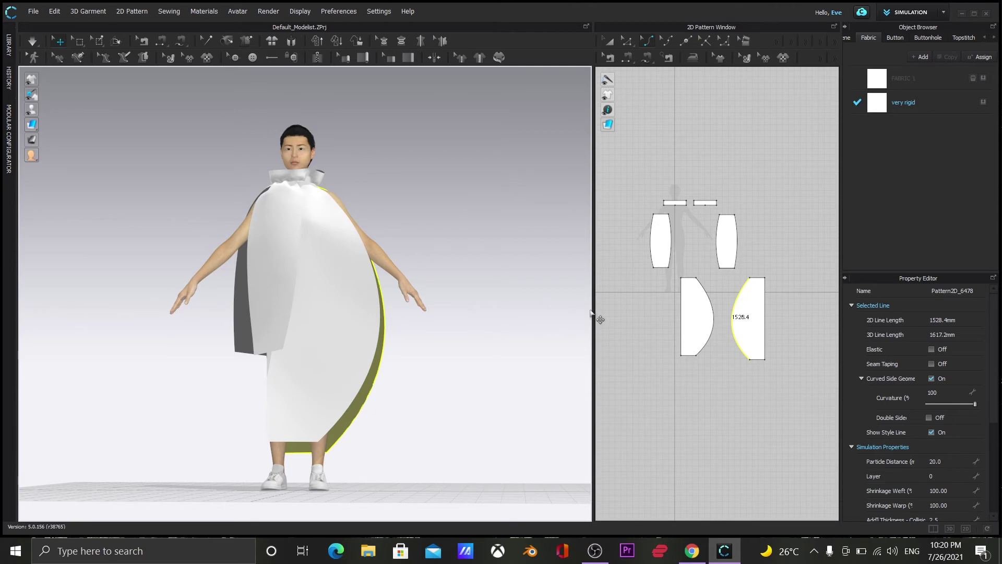
pyautogui.click(922, 57)
pyautogui.click(932, 291)
pyautogui.click(392, 291)
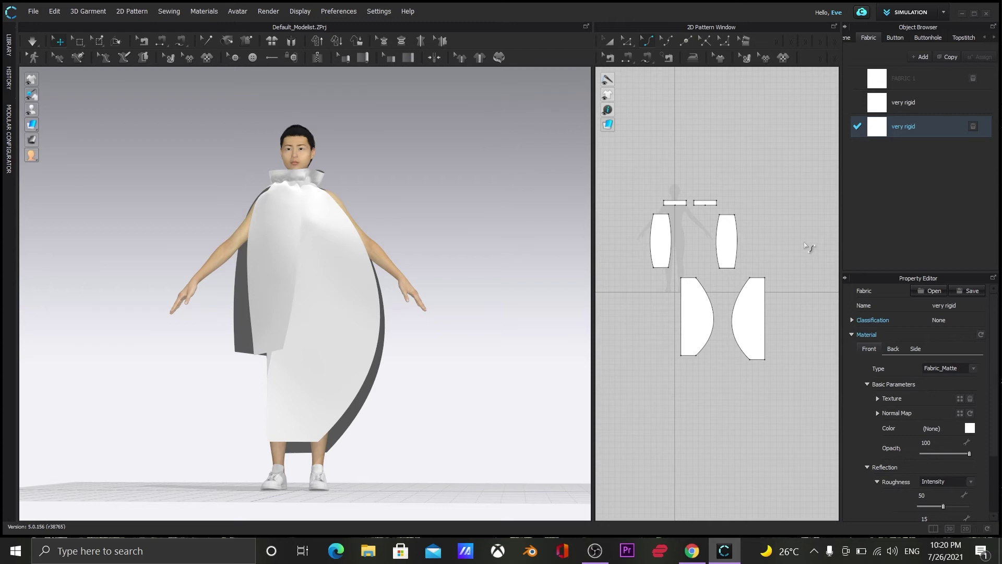
pyautogui.click(922, 58)
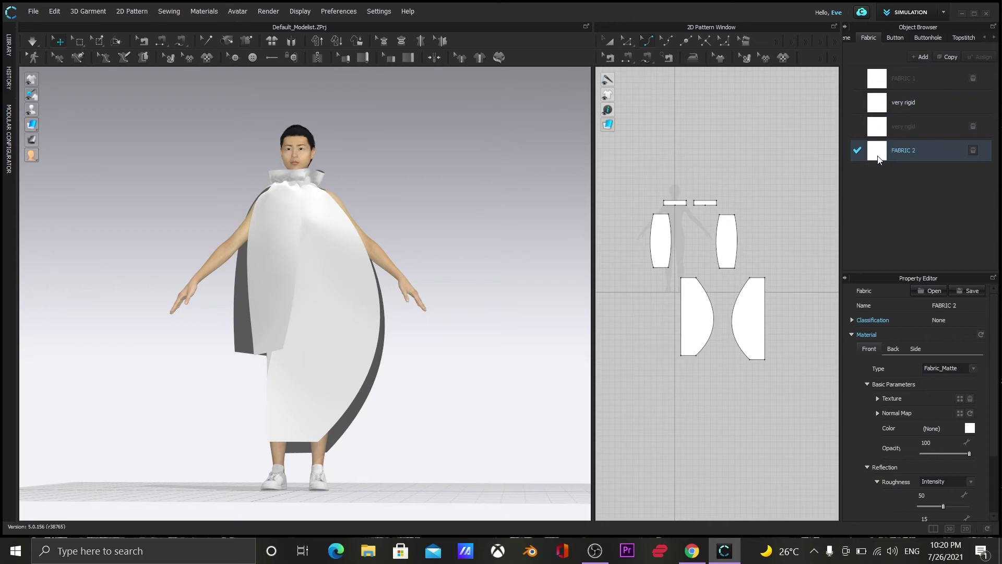
pyautogui.click(931, 291)
pyautogui.click(300, 198)
pyautogui.click(392, 292)
# Set the color of the last added very rigid fabric to Red 2.
pyautogui.click(970, 428)
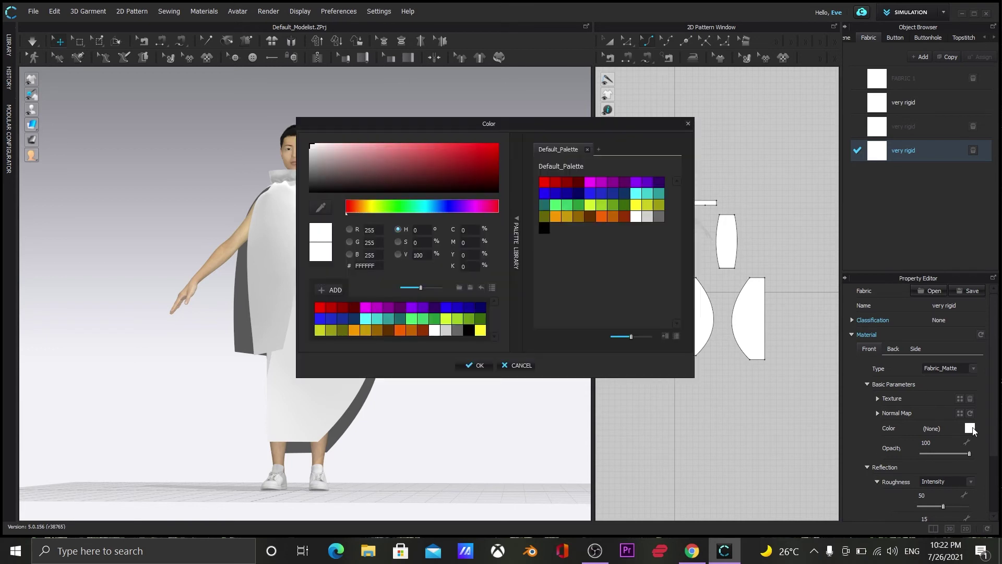
pyautogui.moveTo(569, 124); pyautogui.dragTo(599, 122)
pyautogui.click(585, 180)
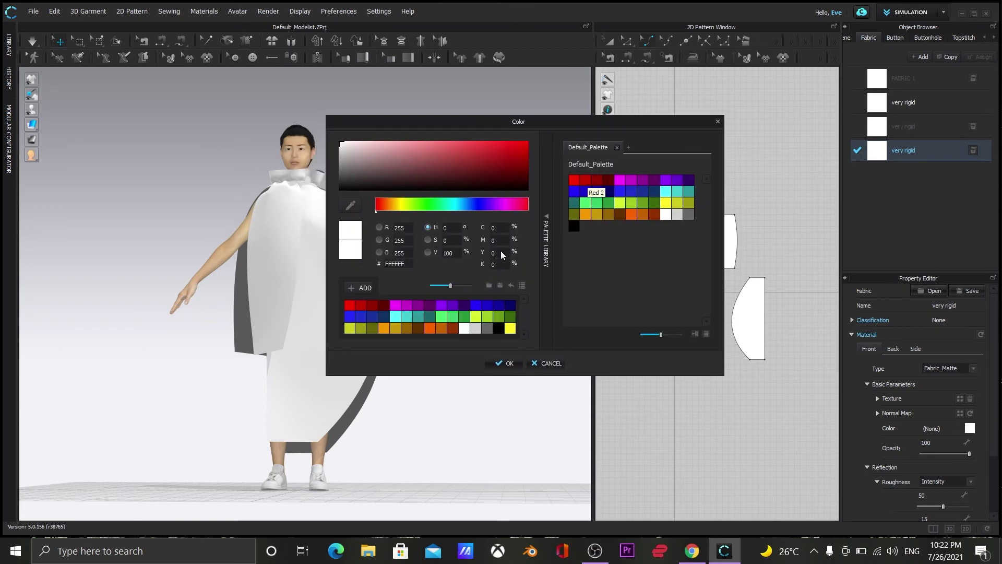
pyautogui.click(507, 363)
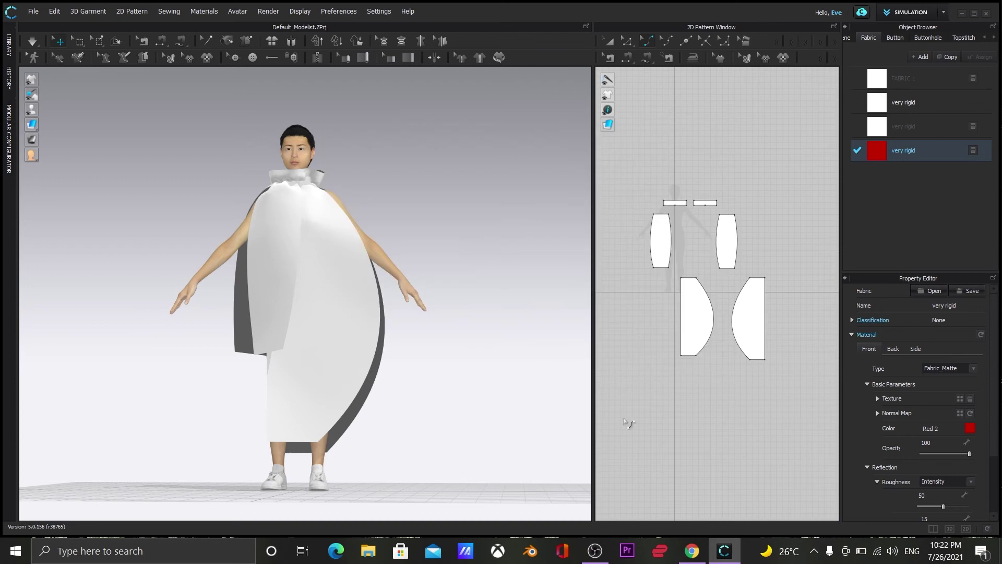
# Load the multicolored streaked image as the texture of the white very rigid fabric just above the red one.
pyautogui.click(885, 129)
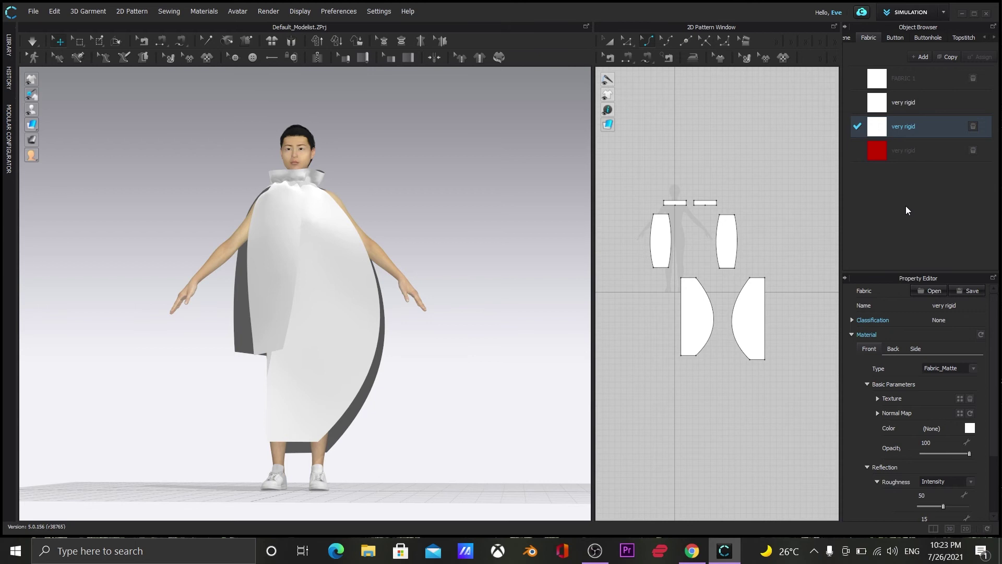
pyautogui.click(969, 428)
pyautogui.click(517, 365)
pyautogui.click(961, 399)
pyautogui.click(58, 241)
pyautogui.scroll(-1, 490, 86)
pyautogui.click(155, 106)
pyautogui.doubleClick(155, 106)
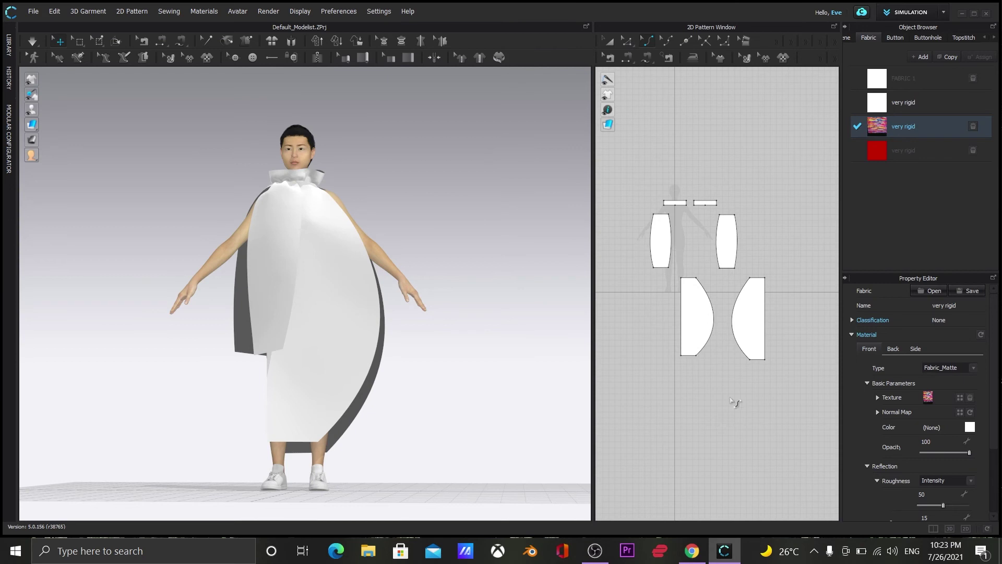
pyautogui.click(880, 108)
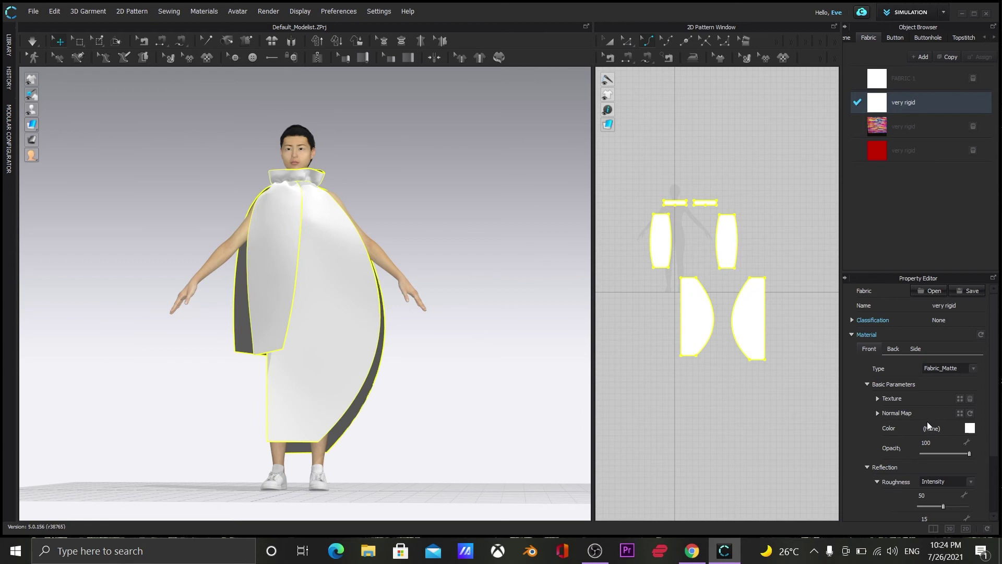
pyautogui.click(970, 428)
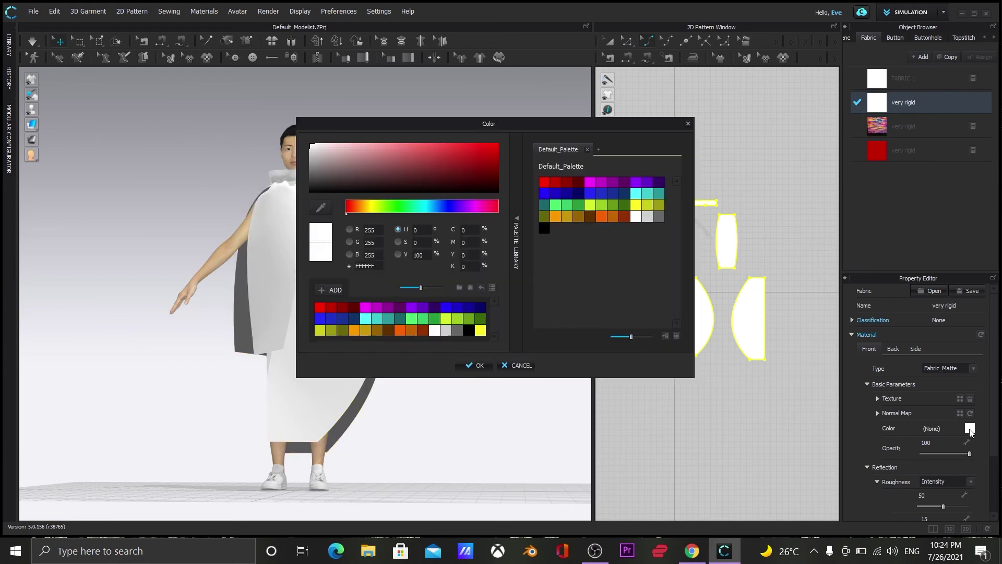
pyautogui.click(468, 320)
pyautogui.click(525, 367)
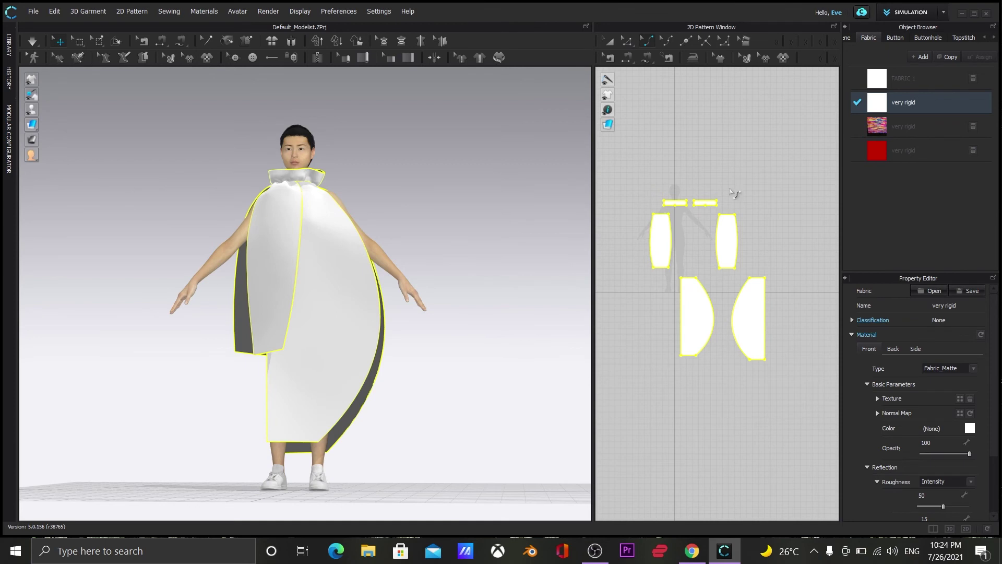
pyautogui.click(608, 42)
pyautogui.click(881, 103)
pyautogui.click(711, 98)
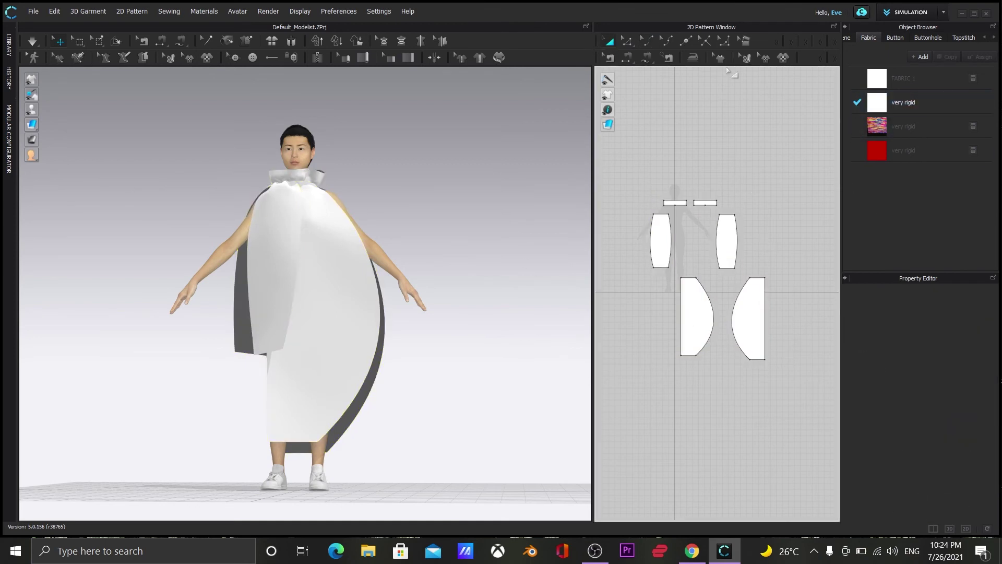
# Add another fabric, load the "very rigid" fabric file into it, and set its color to Green 3.
pyautogui.click(920, 56)
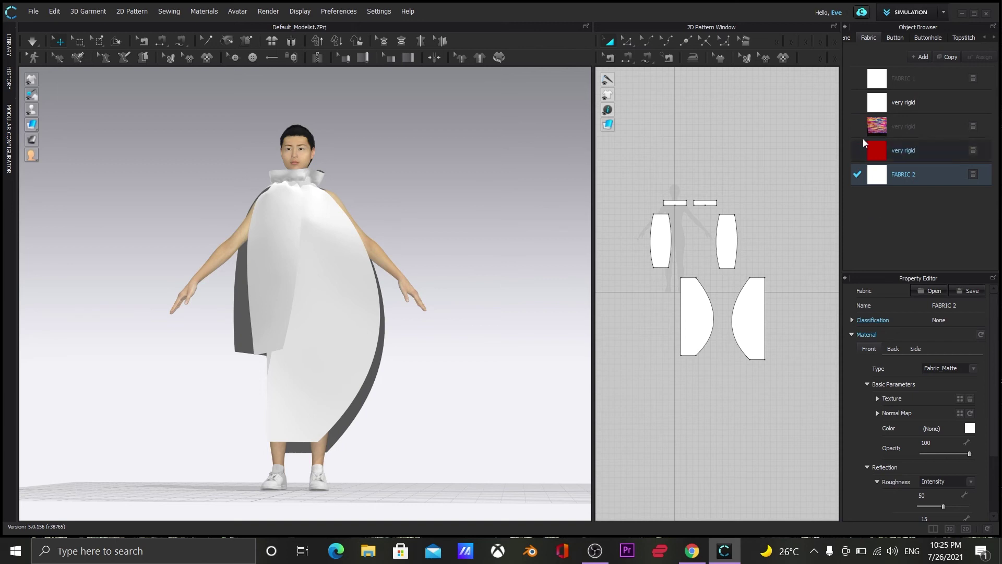
pyautogui.click(929, 292)
pyautogui.doubleClick(301, 194)
pyautogui.click(970, 428)
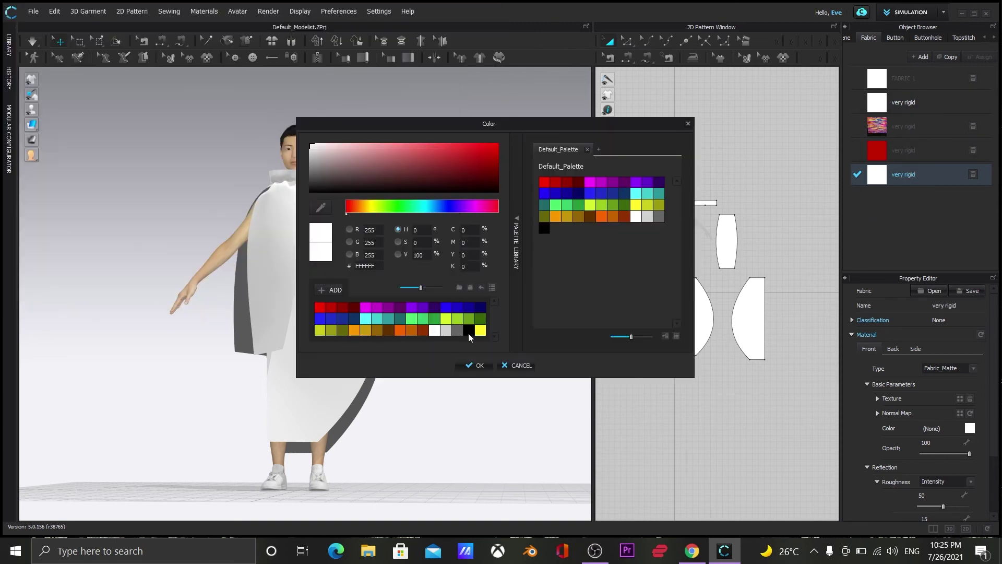
pyautogui.click(431, 327)
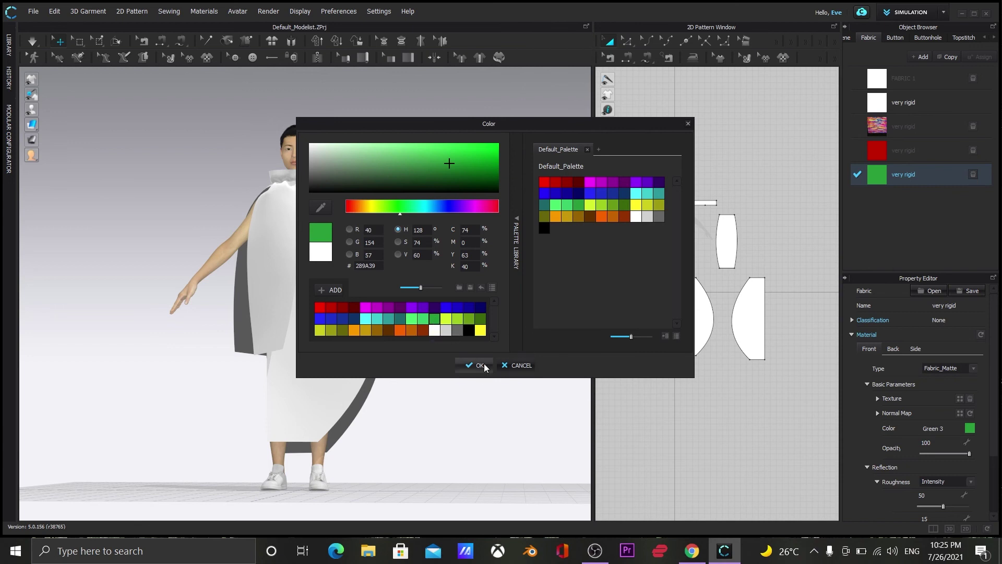
pyautogui.click(502, 366)
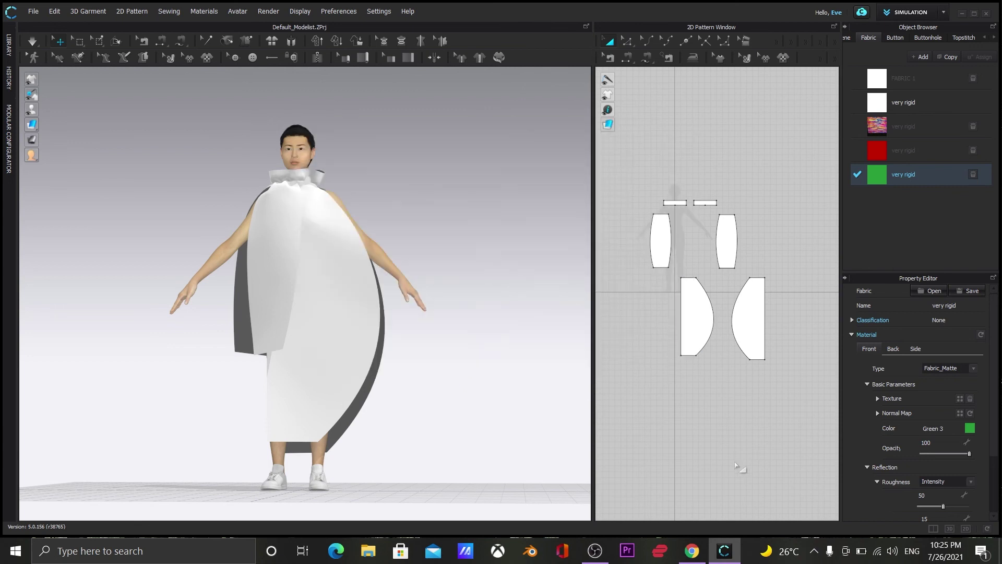
# Enlarge the 2D pattern area and assign the multicolored streaked fabric to the long front and long back panels.
pyautogui.scroll(2, 744, 472)
pyautogui.moveTo(594, 345); pyautogui.dragTo(493, 371)
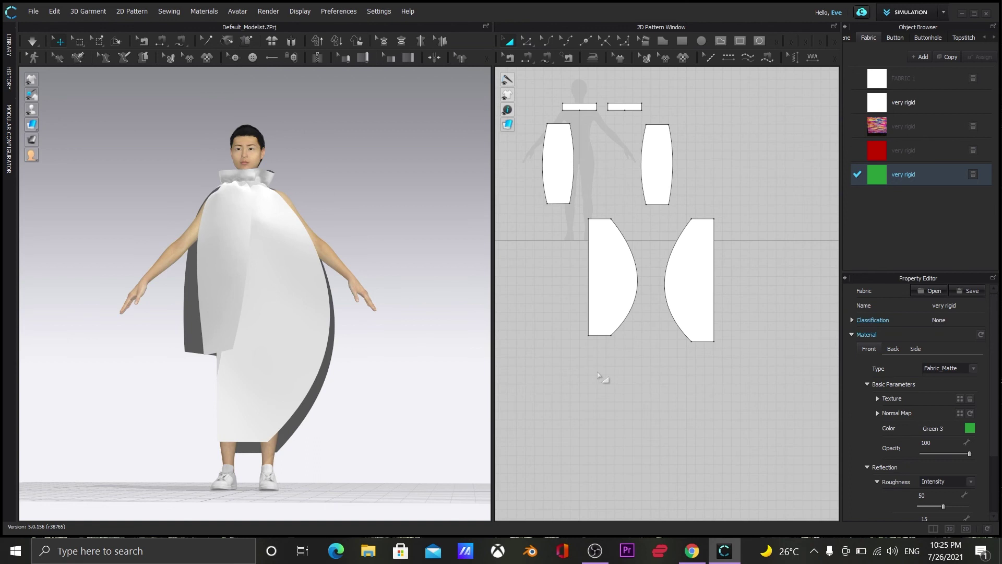
pyautogui.scroll(1, 732, 465)
pyautogui.click(755, 447)
pyautogui.press('Escape')
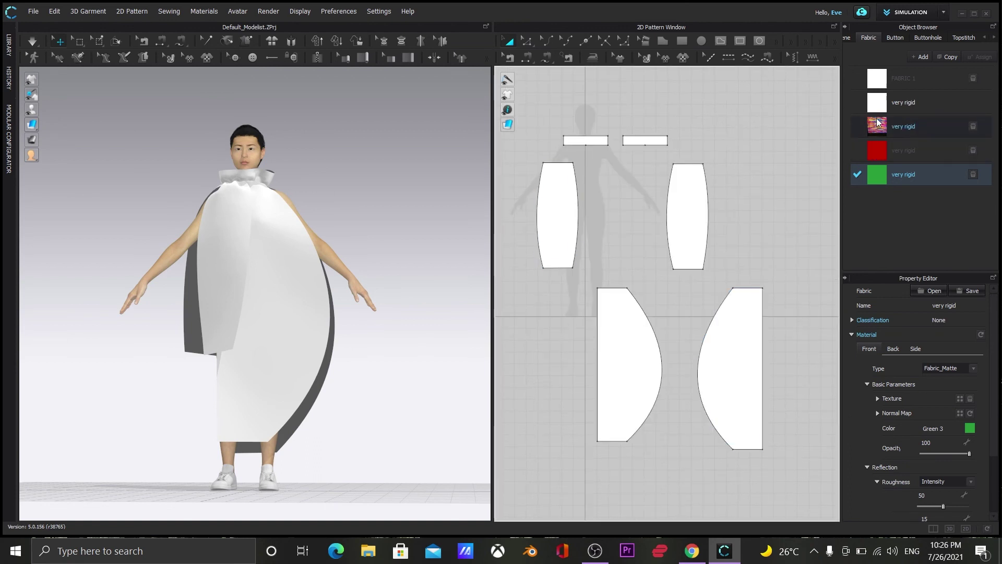
pyautogui.click(636, 355)
pyautogui.keyDown('shift'); pyautogui.click(730, 344); pyautogui.keyUp('shift')
pyautogui.moveTo(876, 124); pyautogui.dragTo(725, 355)
pyautogui.click(560, 393)
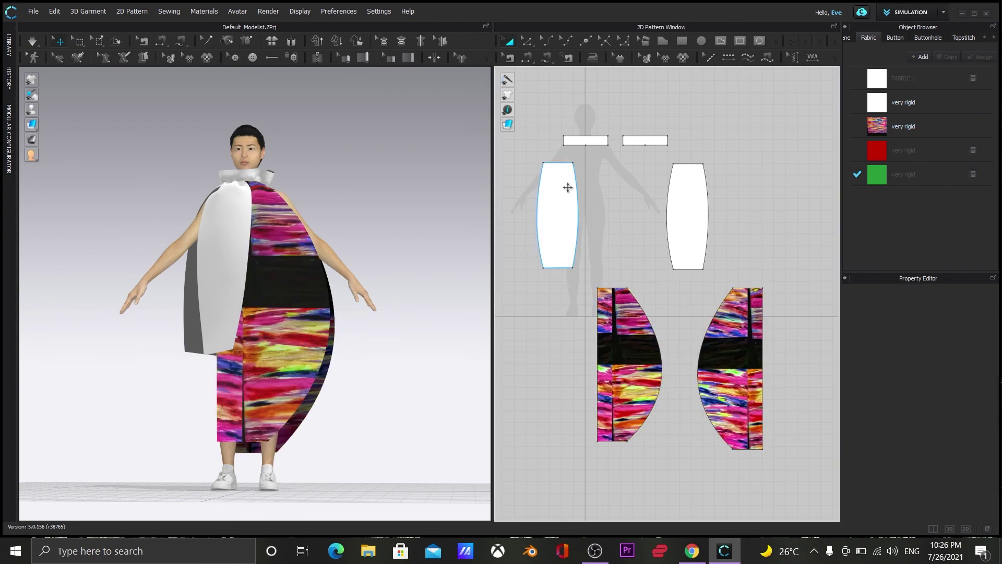
# Shift the print on both long panels so its black bands fall at their upper and lower ends.
pyautogui.click(649, 60)
pyautogui.moveTo(630, 372); pyautogui.dragTo(644, 345)
pyautogui.moveTo(740, 381); pyautogui.dragTo(763, 320)
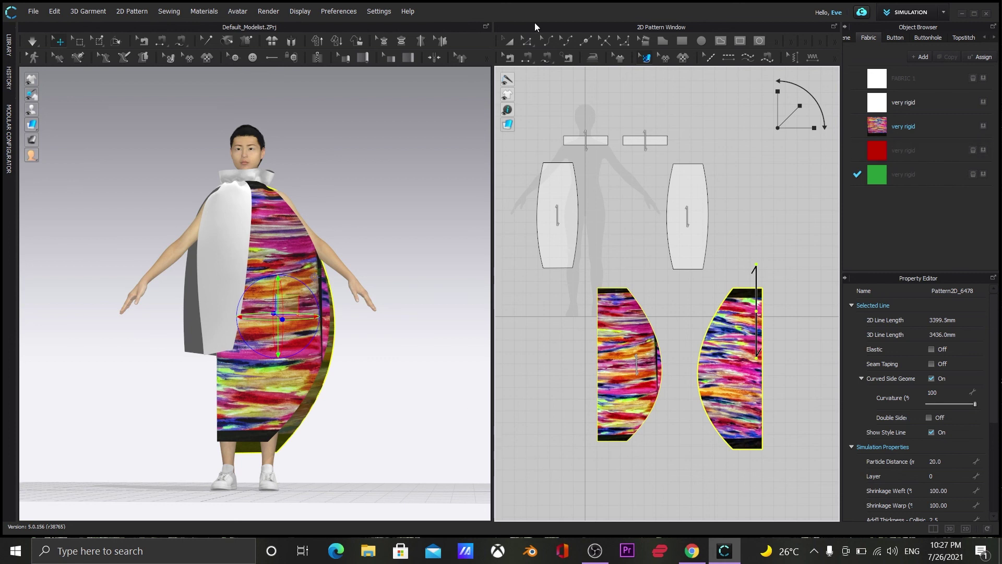
# Assign the red fabric to both short panels and change that fabric's material type to Metal.
pyautogui.press('a')
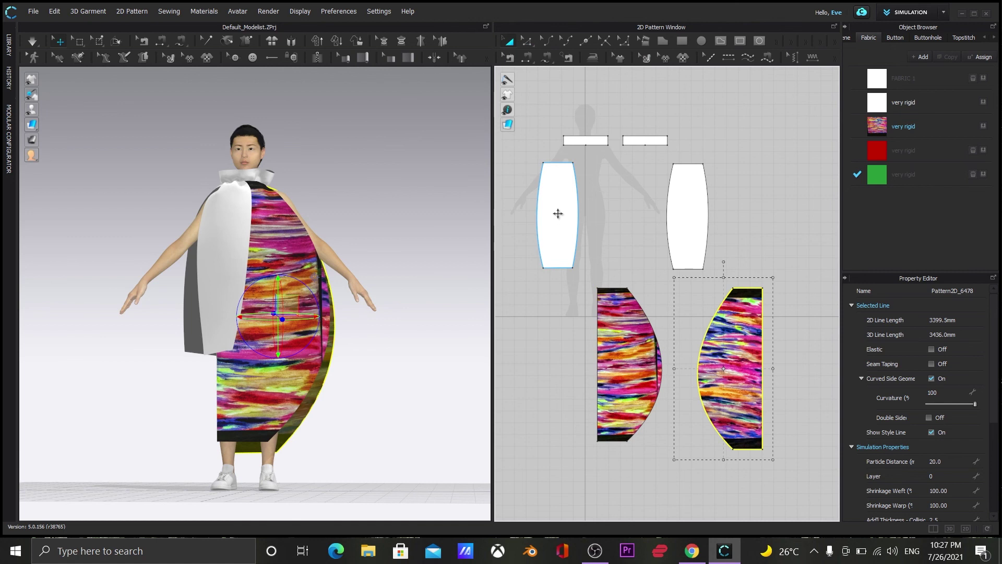
pyautogui.click(558, 214)
pyautogui.keyDown('shift'); pyautogui.click(686, 205); pyautogui.keyUp('shift')
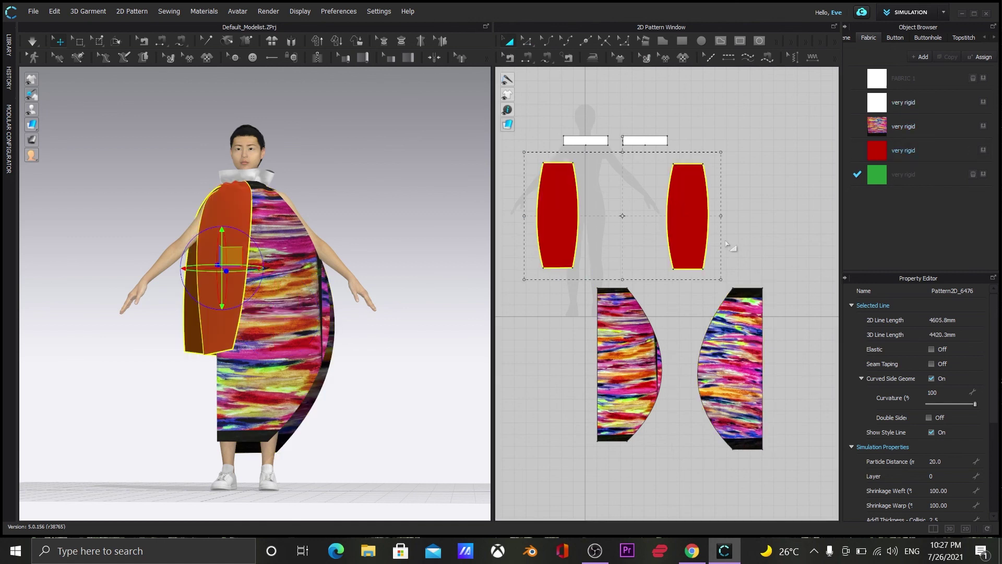
pyautogui.click(882, 154)
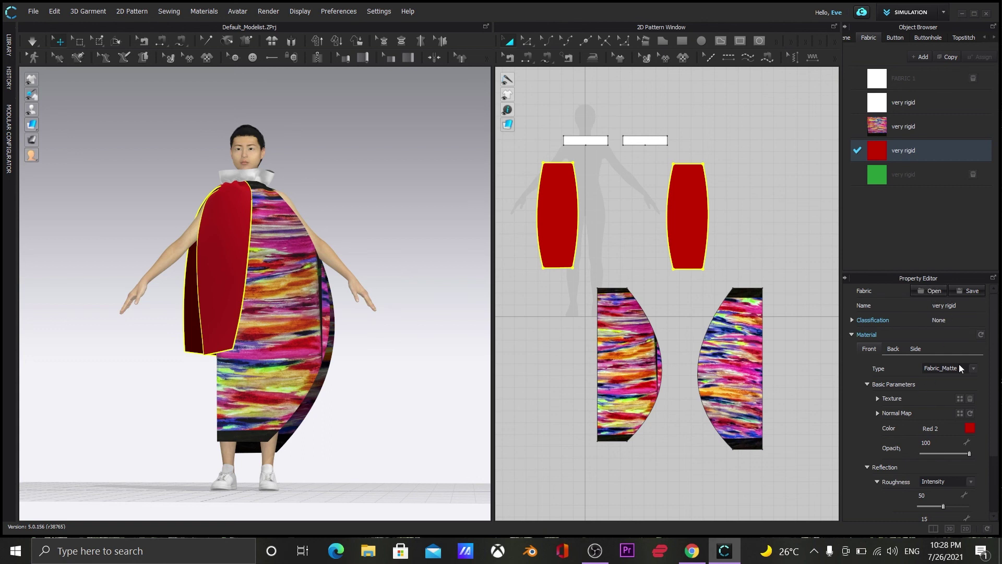
pyautogui.click(973, 369)
pyautogui.click(934, 467)
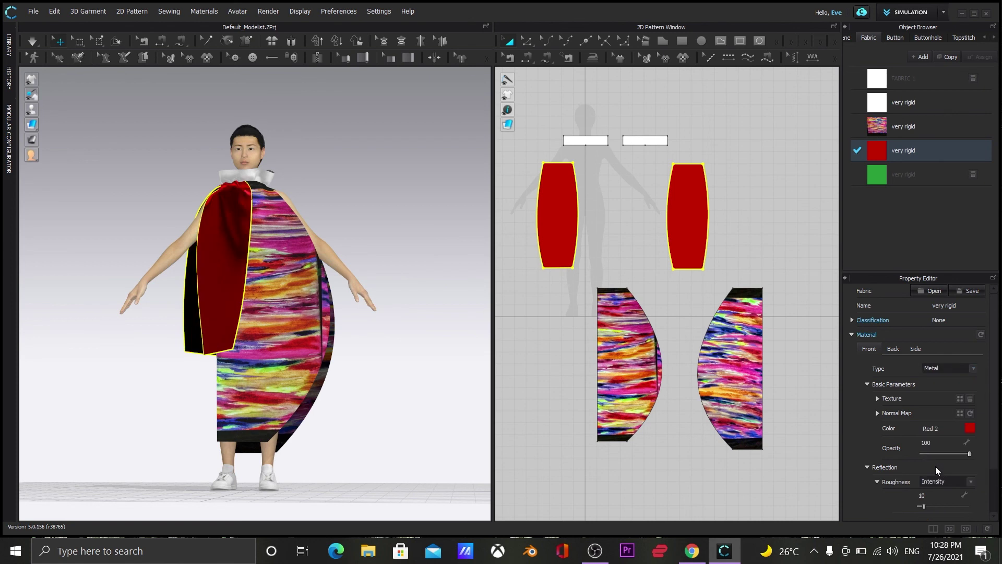
pyautogui.click(436, 427)
pyautogui.moveTo(416, 465); pyautogui.dragTo(342, 443, button='right')
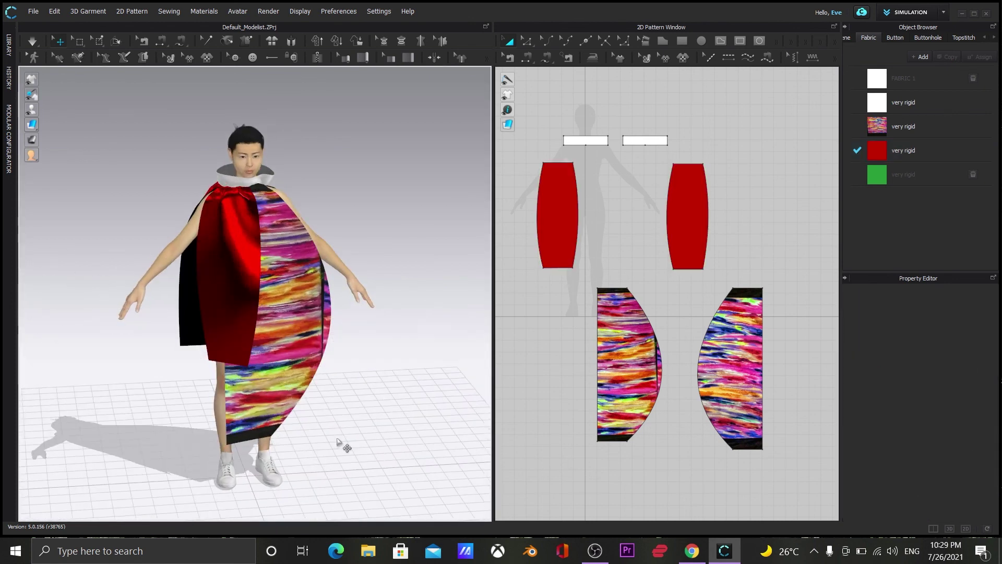
# Assign the green fabric to both collar pieces and view the whole garment on the avatar from an angle.
pyautogui.scroll(2, 618, 213)
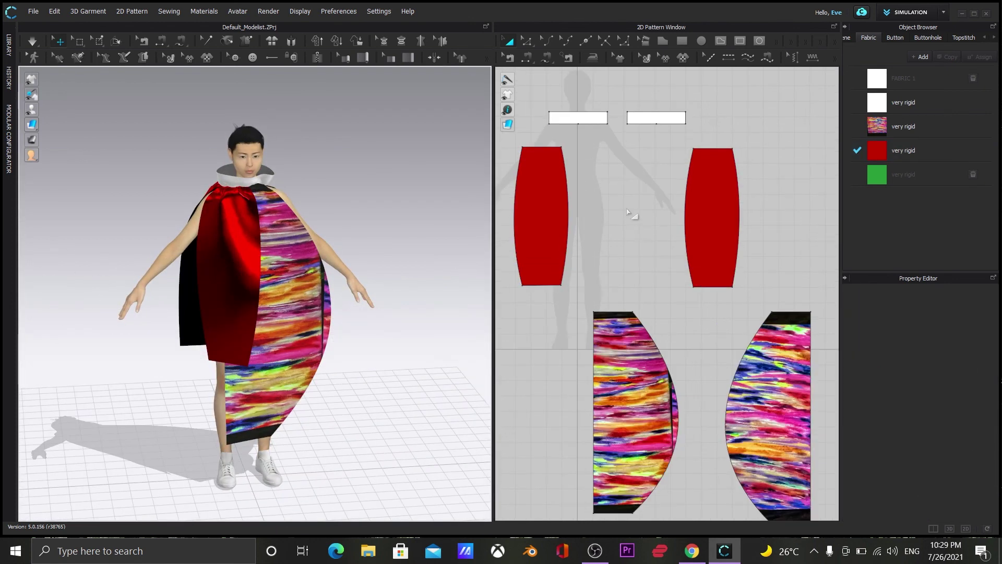
pyautogui.moveTo(605, 184); pyautogui.dragTo(631, 314, button='middle')
pyautogui.scroll(2, 614, 228)
pyautogui.moveTo(614, 227); pyautogui.dragTo(571, 262, button='middle')
pyautogui.click(572, 262)
pyautogui.keyDown('shift'); pyautogui.click(665, 253); pyautogui.keyUp('shift')
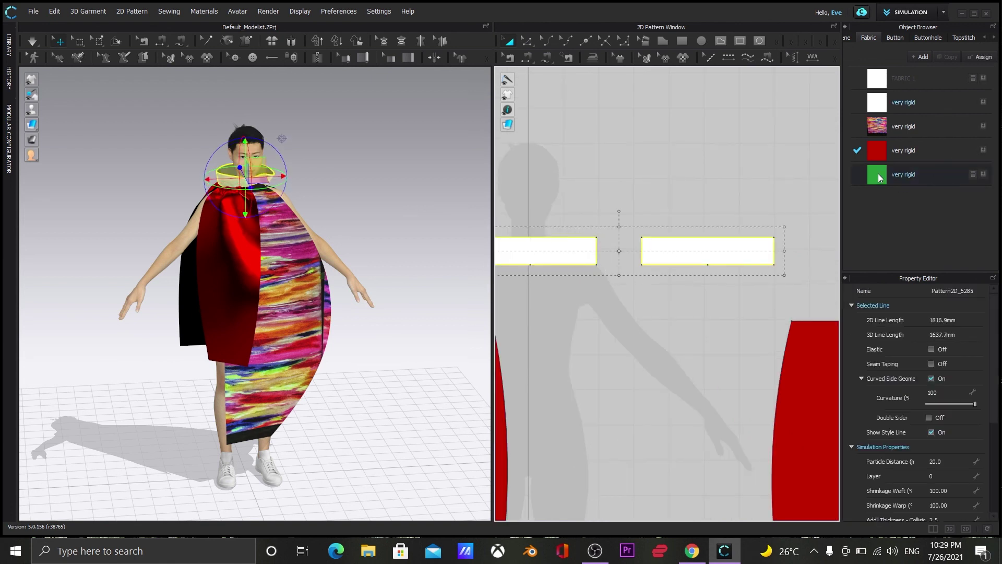
pyautogui.moveTo(876, 174); pyautogui.dragTo(686, 245)
pyautogui.click(446, 242)
pyautogui.scroll(-2, 429, 337)
pyautogui.moveTo(418, 381); pyautogui.dragTo(426, 310, button='middle')
pyautogui.moveTo(426, 310); pyautogui.dragTo(352, 327, button='right')
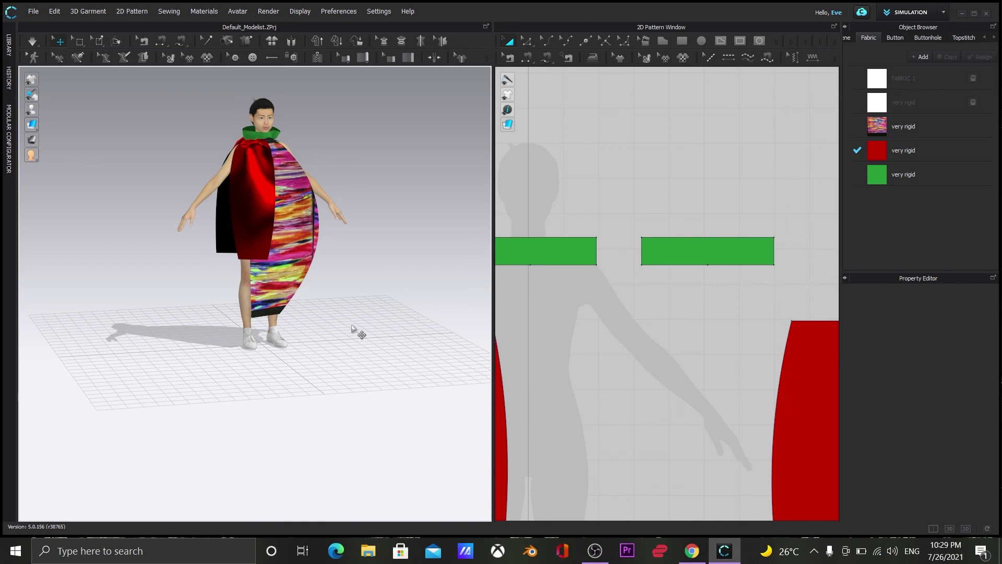